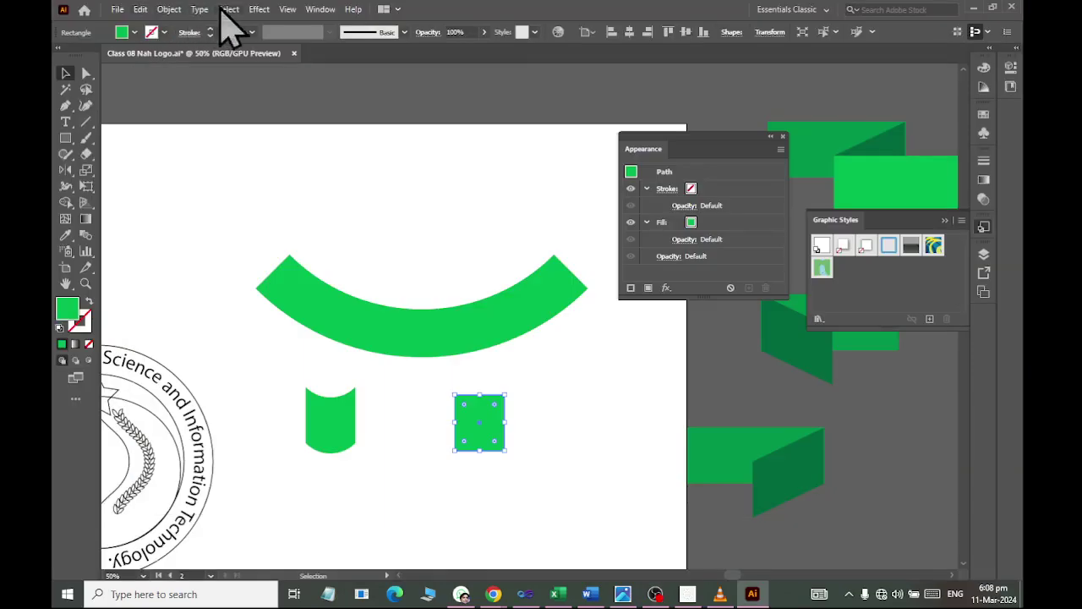
# Start the OBS screen recording
pyautogui.click(259, 10)
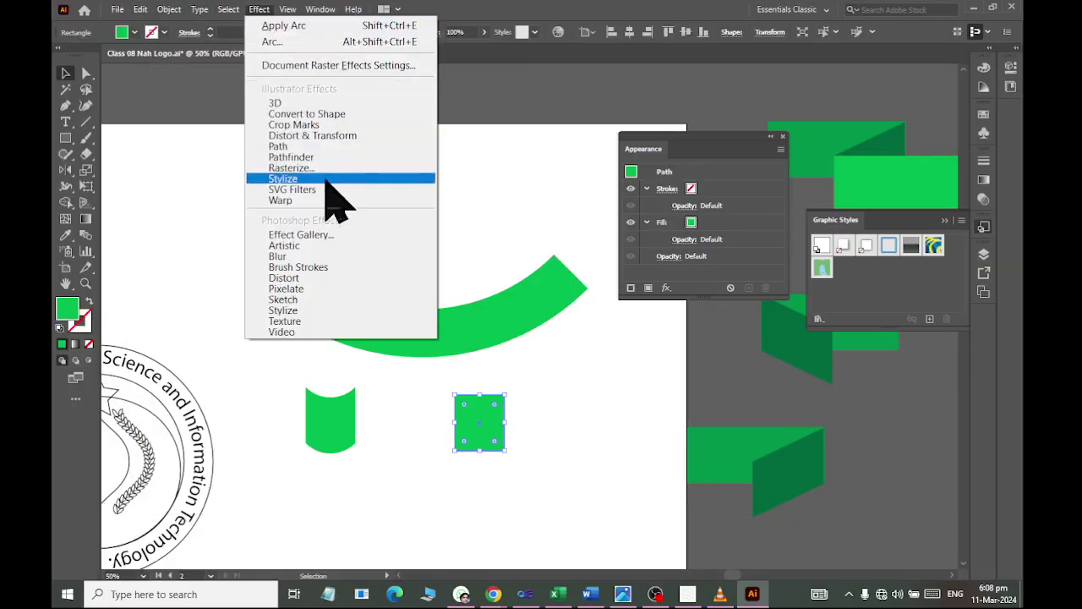
pyautogui.moveTo(280, 200)
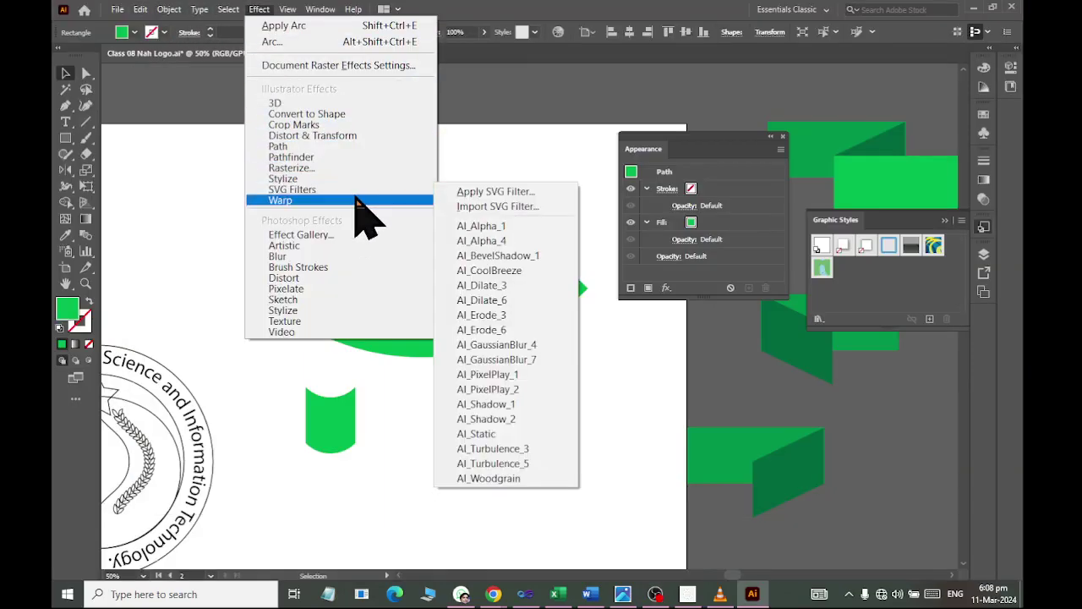
# Warp the small green rectangle with a horizontal Arch at 50% bend
pyautogui.click(470, 247)
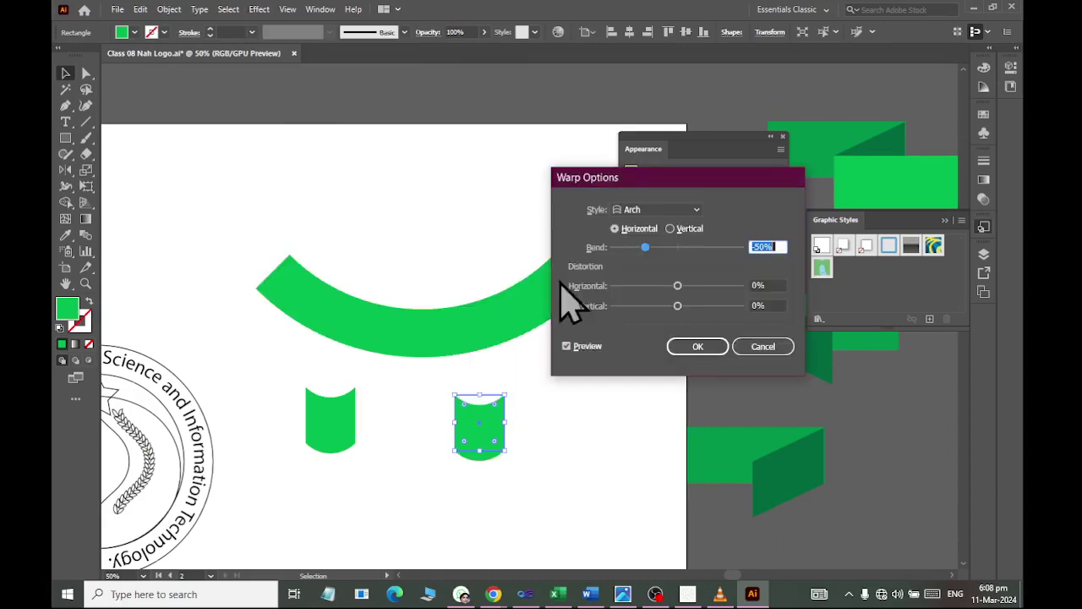
pyautogui.write('50')
pyautogui.click(701, 348)
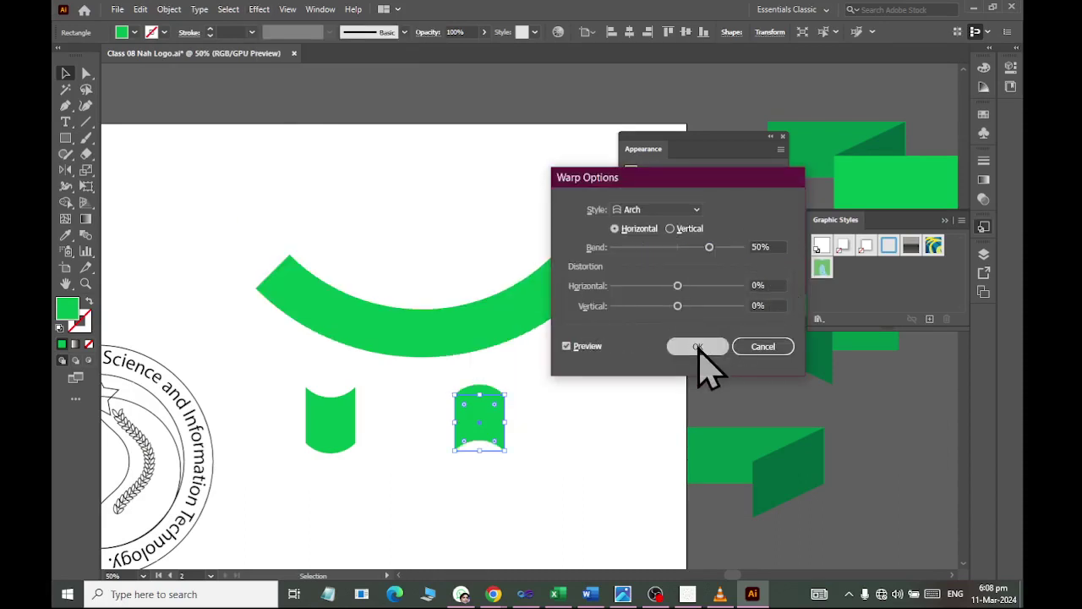
pyautogui.click(696, 346)
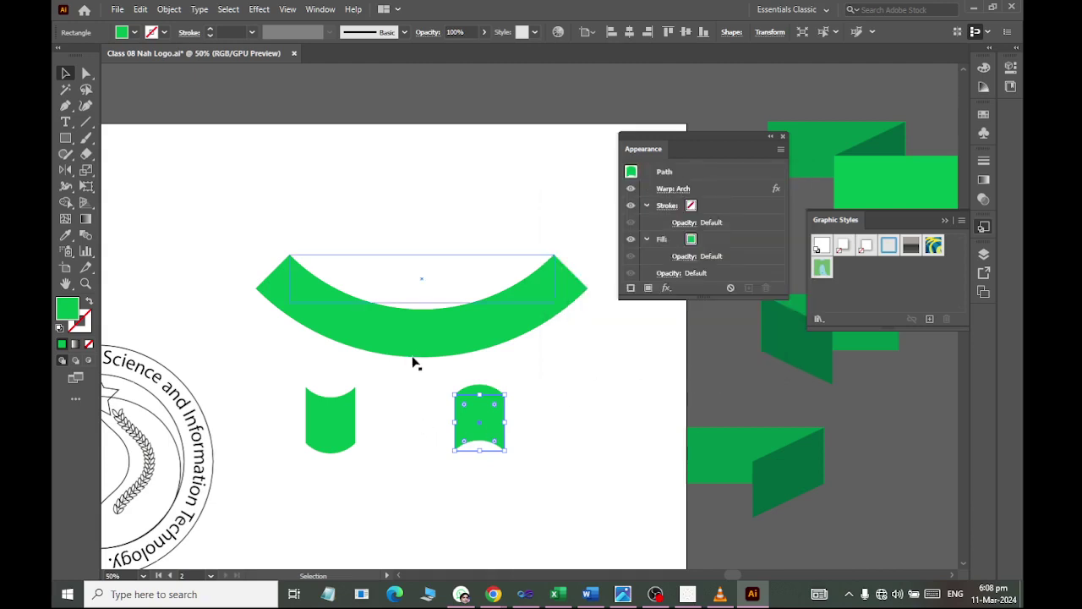
pyautogui.click(431, 341)
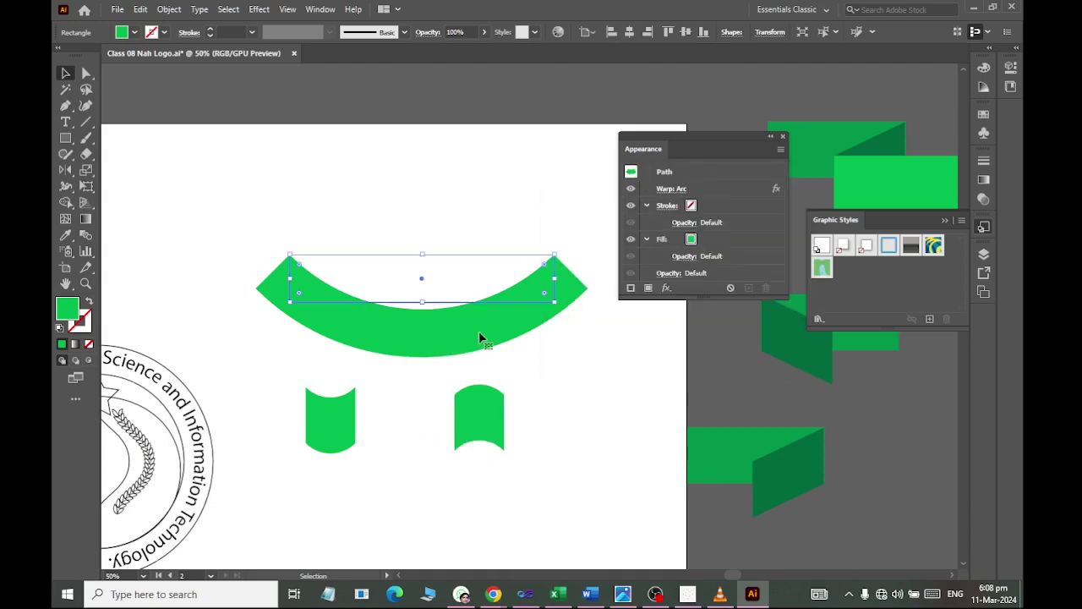
# Move the small piece to the arc's right end and shift the arc up-left
pyautogui.moveTo(325, 440)
pyautogui.mouseDown()
pyautogui.moveTo(594, 322)
pyautogui.moveTo(587, 252)
pyautogui.mouseUp()
pyautogui.moveTo(421, 349); pyautogui.dragTo(377, 293)
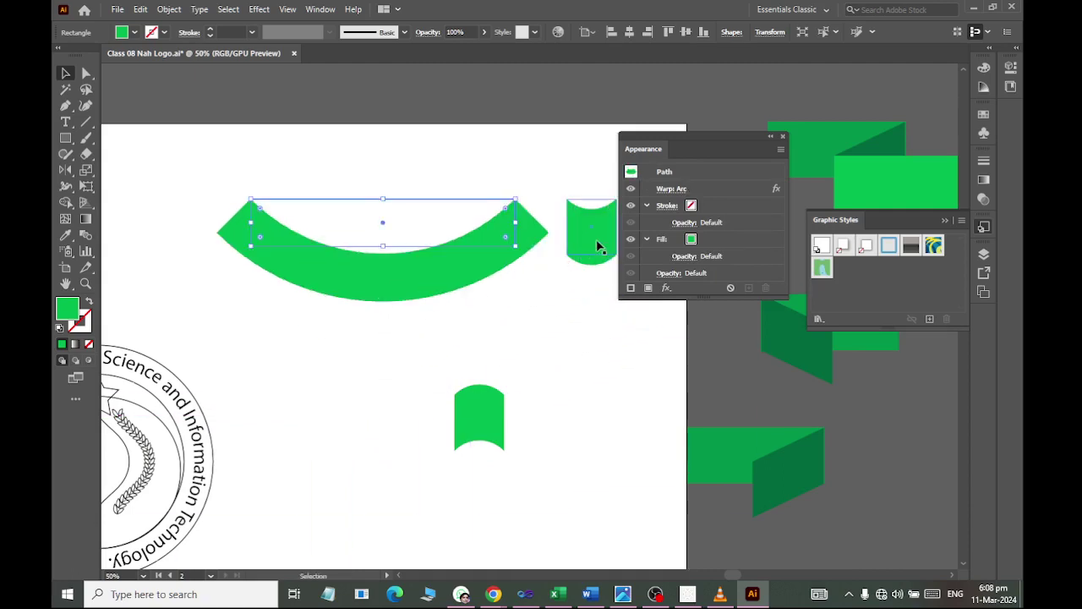
pyautogui.moveTo(597, 245); pyautogui.dragTo(572, 214)
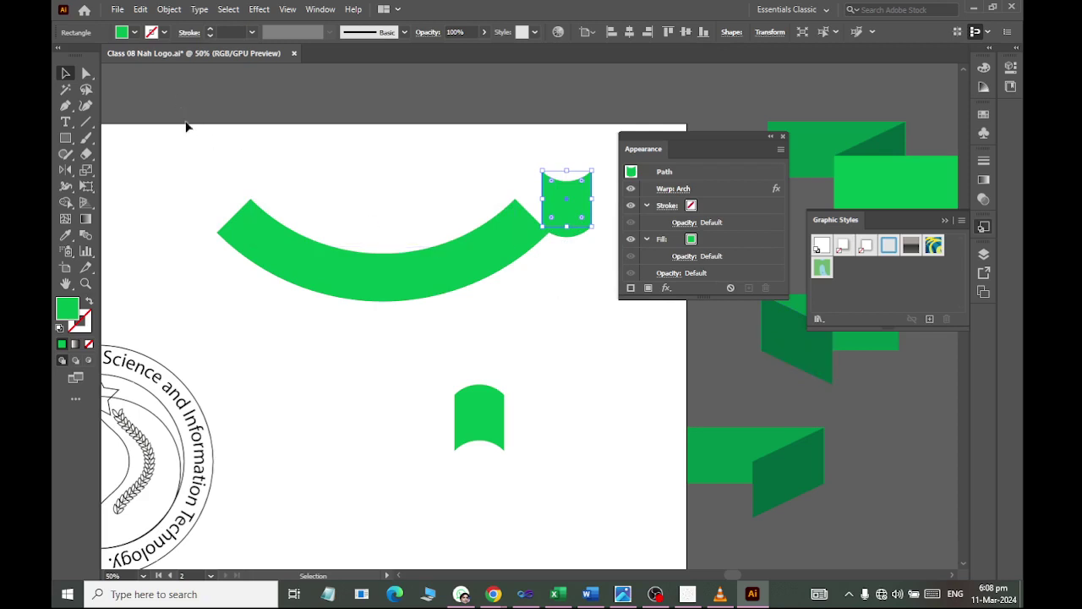
pyautogui.click(140, 9)
pyautogui.click(140, 9)
# Give the small arched piece a darker green fill from the swatches
pyautogui.click(133, 32)
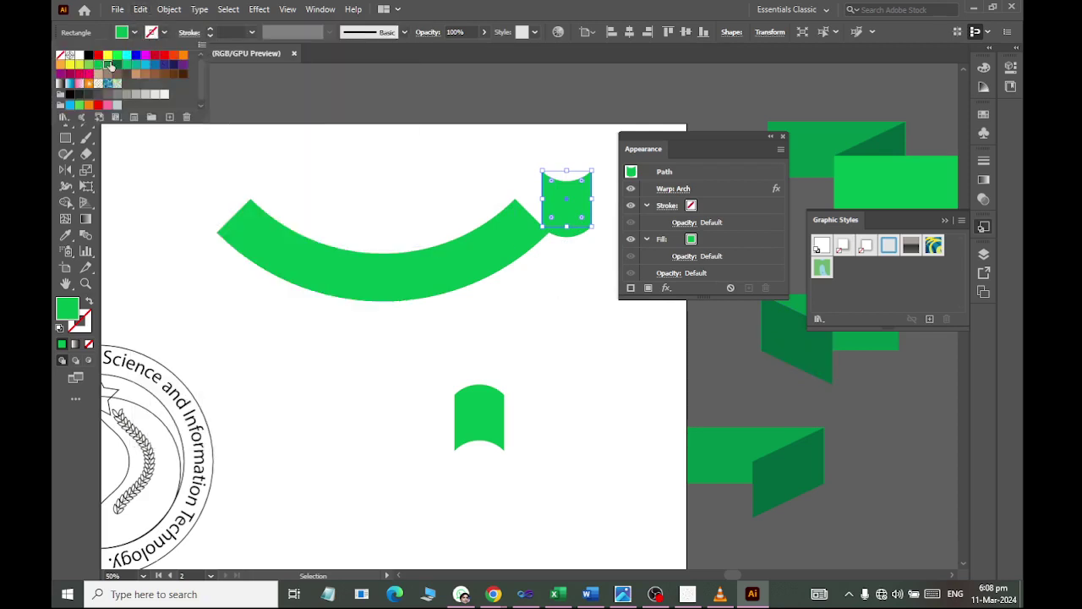
pyautogui.click(109, 65)
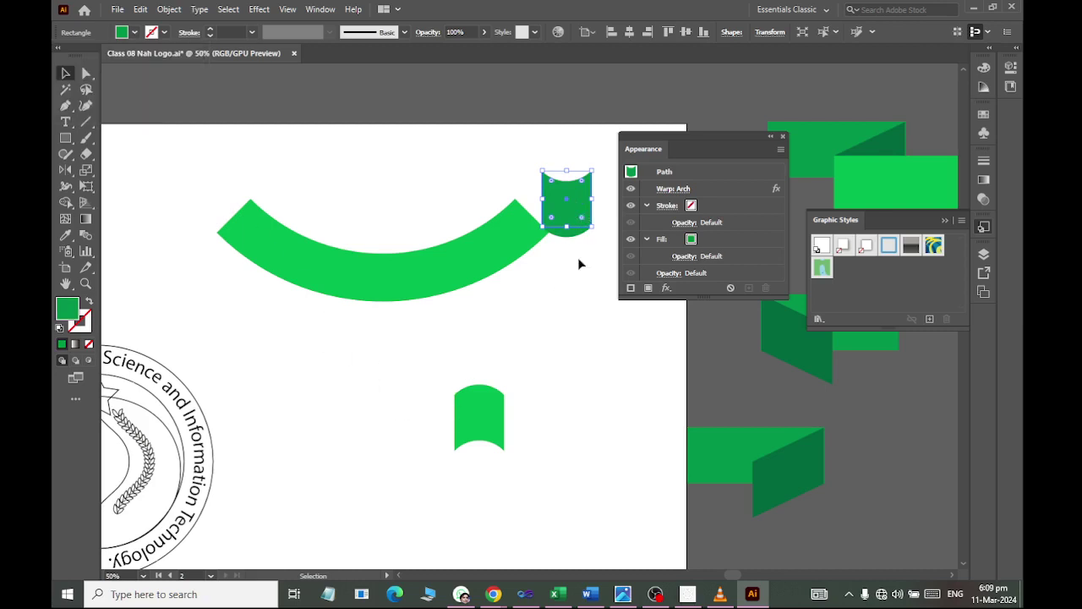
pyautogui.click(578, 254)
pyautogui.click(575, 217)
pyautogui.click(479, 423)
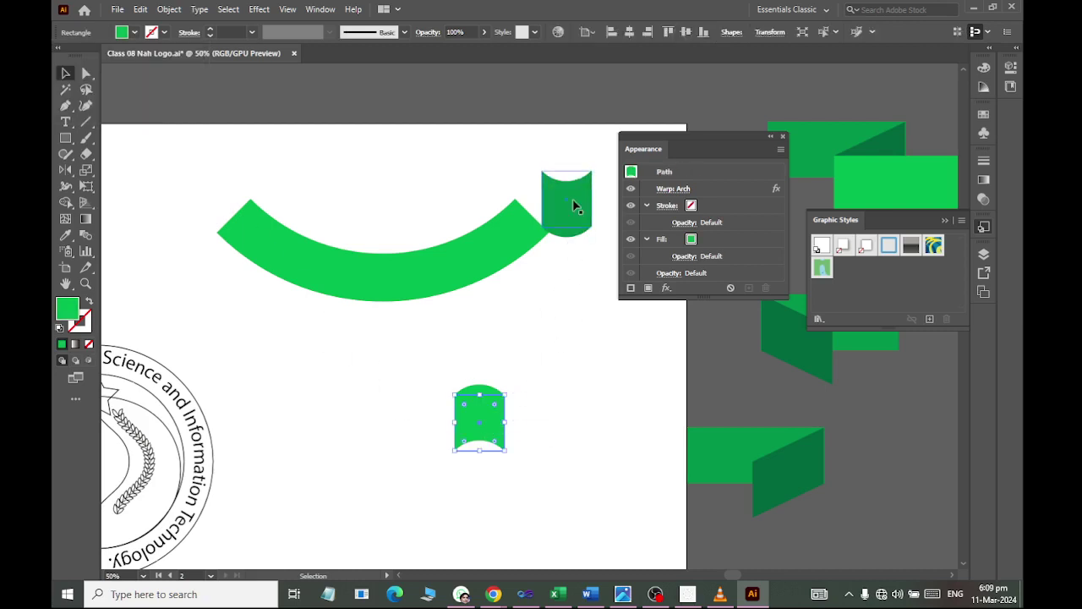
pyautogui.click(574, 206)
# Try rotating the darker piece, undo the rotation, and deselect
pyautogui.hscroll(2, 516, 219)
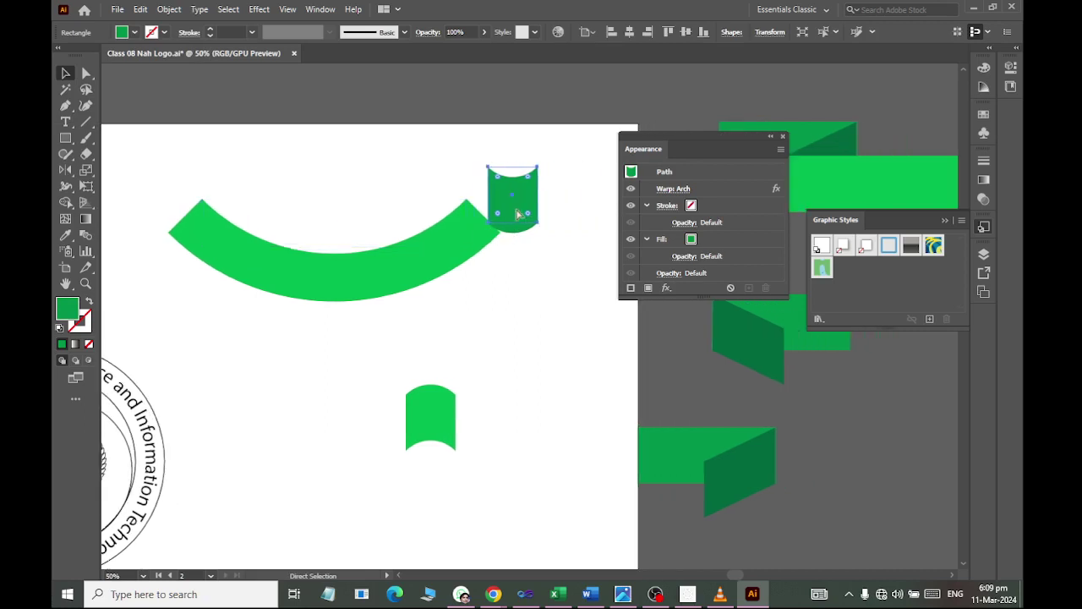
pyautogui.moveTo(543, 226); pyautogui.dragTo(569, 232)
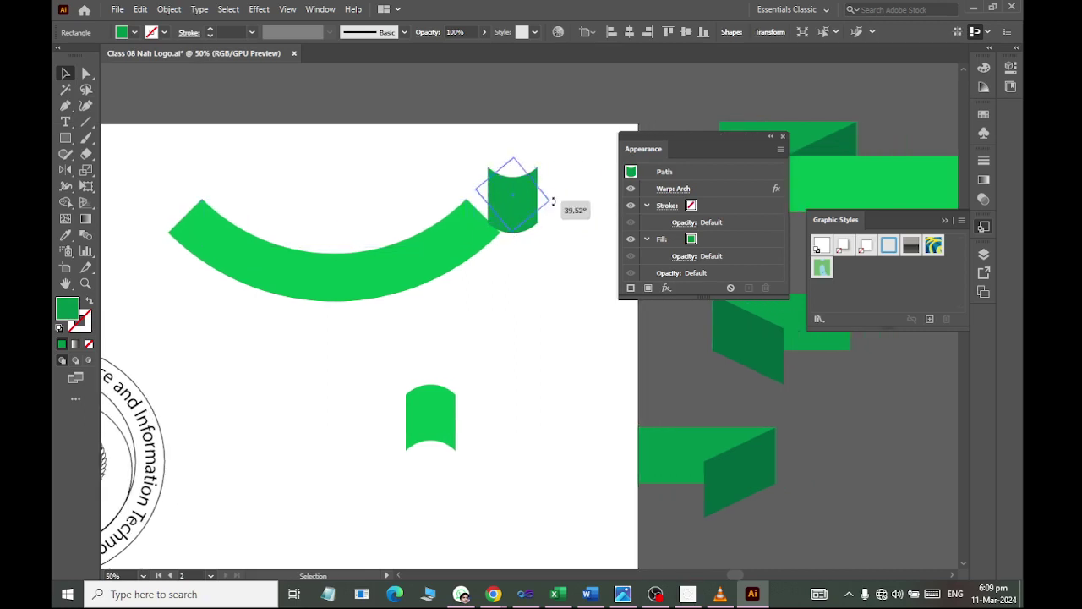
pyautogui.hotkey('ctrl', 'z')
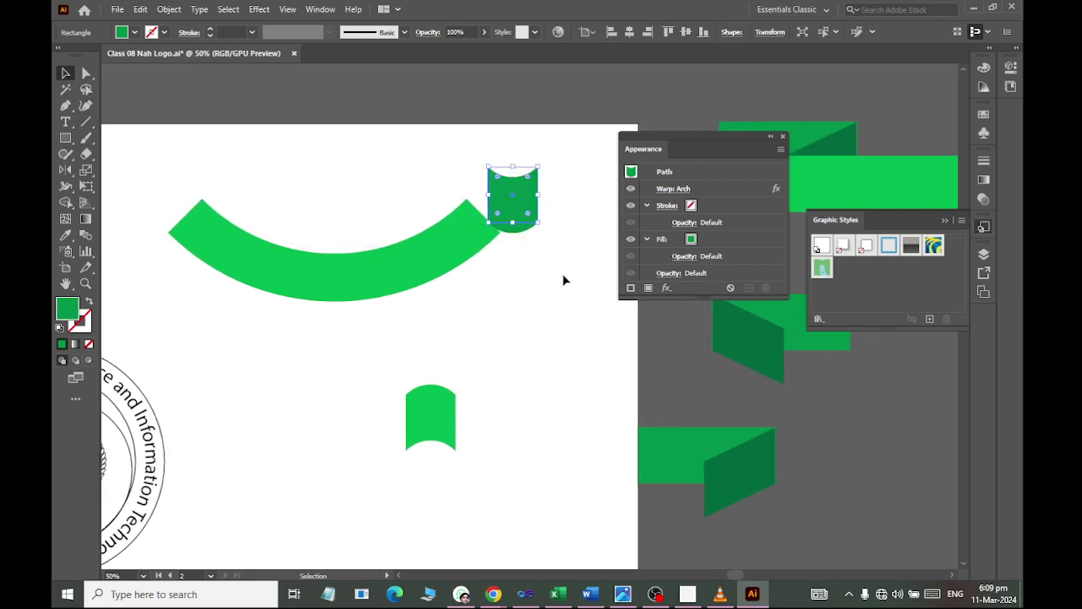
pyautogui.click(551, 279)
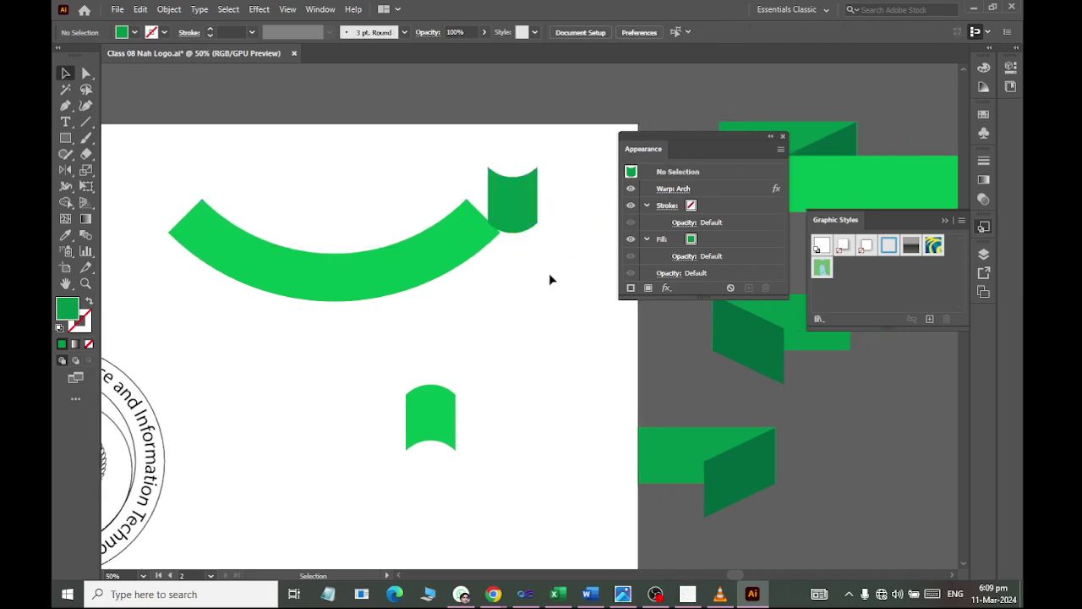
# Move the darker piece down, briefly remove its arch warp, then restore it
pyautogui.click(418, 279)
pyautogui.moveTo(517, 193); pyautogui.dragTo(523, 298)
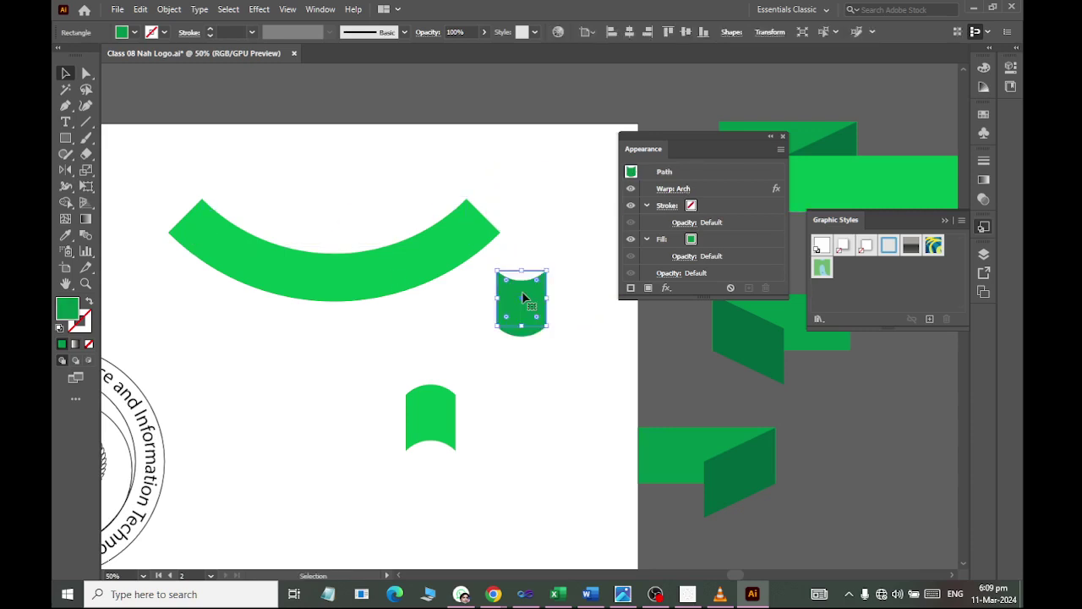
pyautogui.click(727, 189)
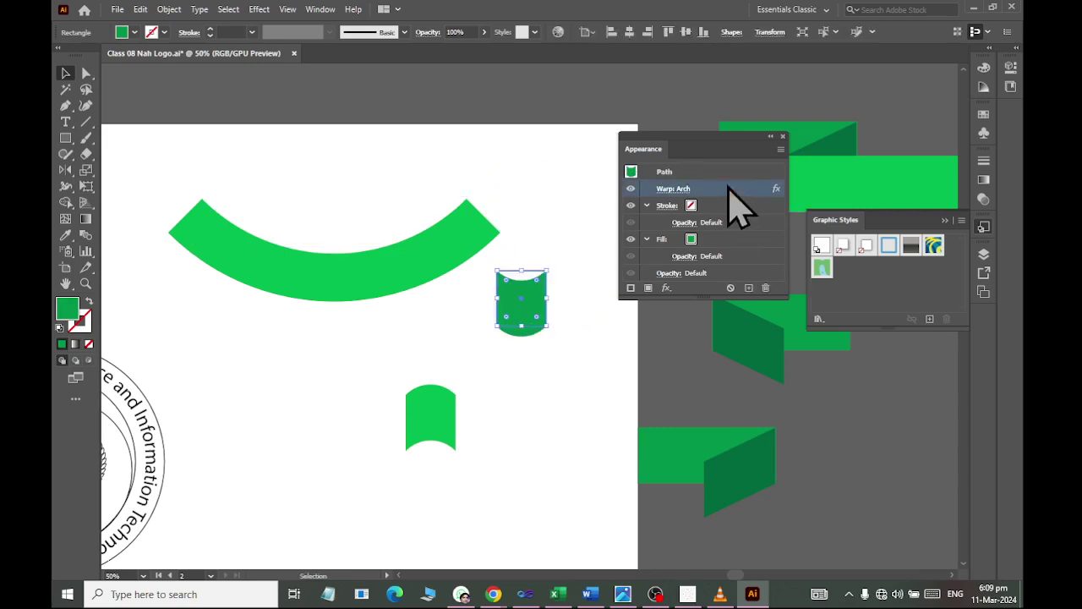
pyautogui.click(767, 288)
pyautogui.hotkey('ctrl', 'z')
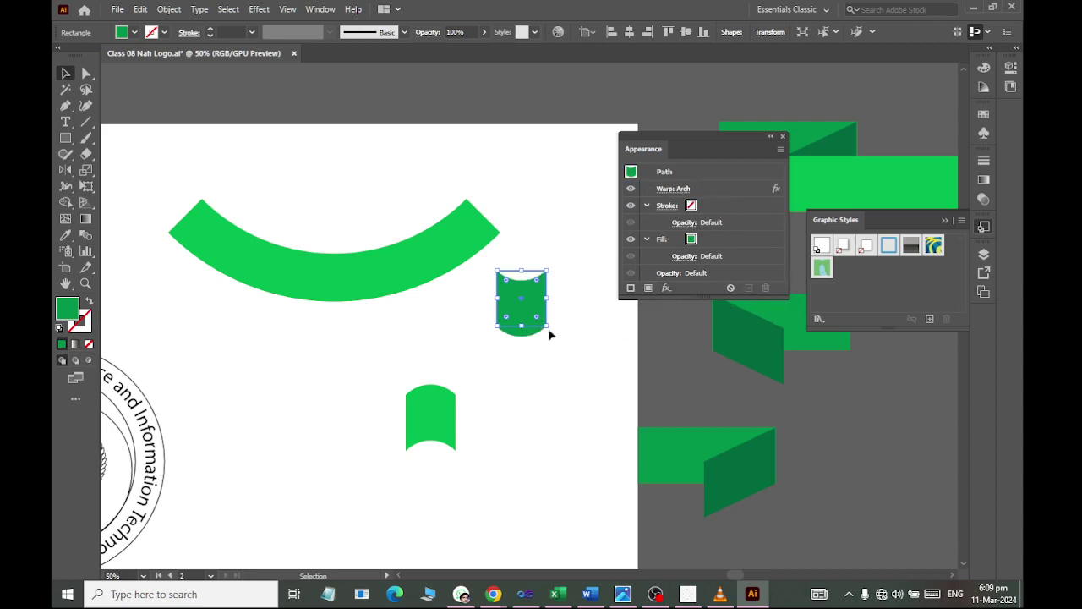
pyautogui.click(515, 376)
# Duplicate the large arc lower and line up the light and dark pieces at its end
pyautogui.click(301, 241)
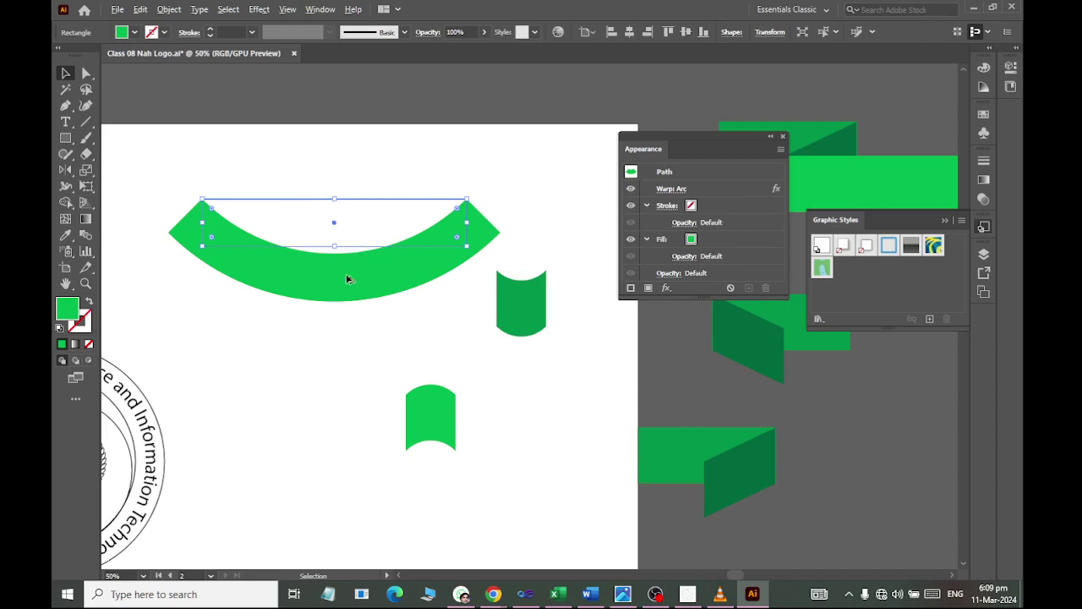
pyautogui.keyDown('alt'); pyautogui.moveTo(347, 279); pyautogui.dragTo(367, 552); pyautogui.keyUp('alt')
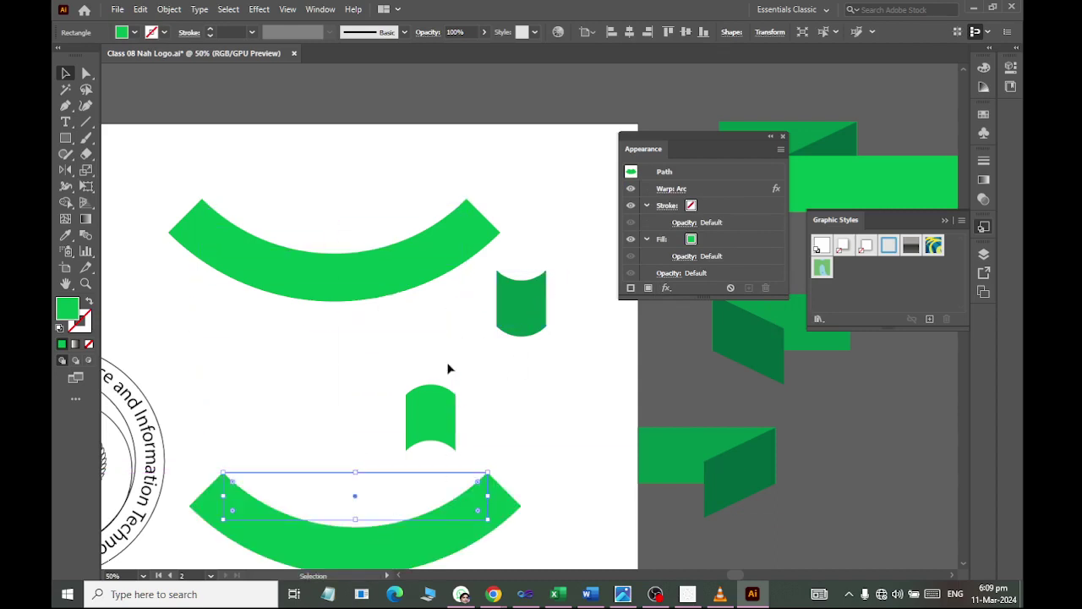
pyautogui.moveTo(436, 406); pyautogui.dragTo(547, 143)
pyautogui.moveTo(533, 325); pyautogui.dragTo(563, 265)
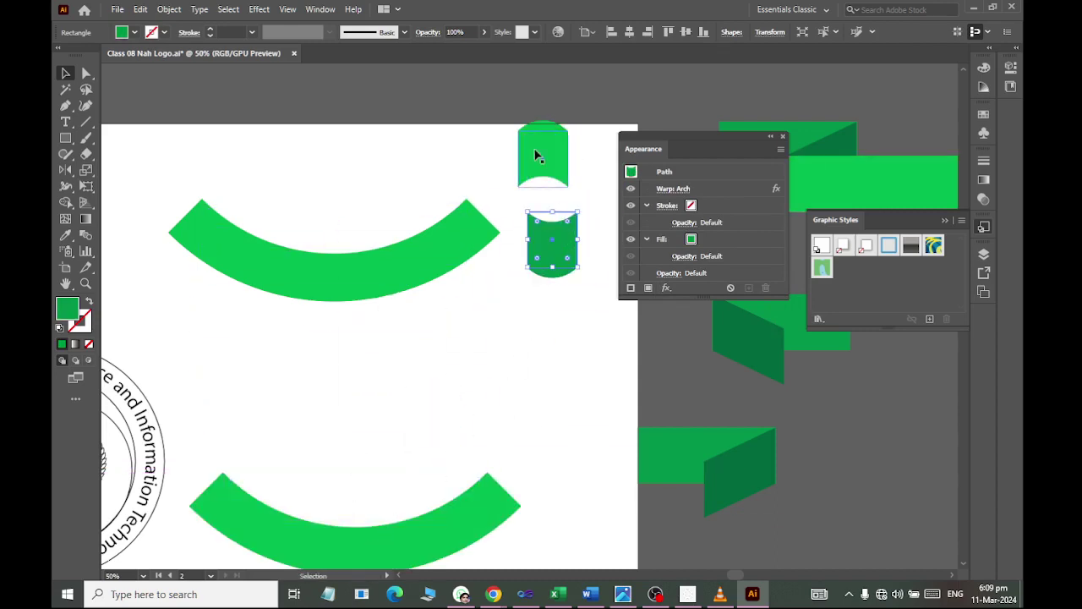
pyautogui.moveTo(535, 155); pyautogui.dragTo(491, 301)
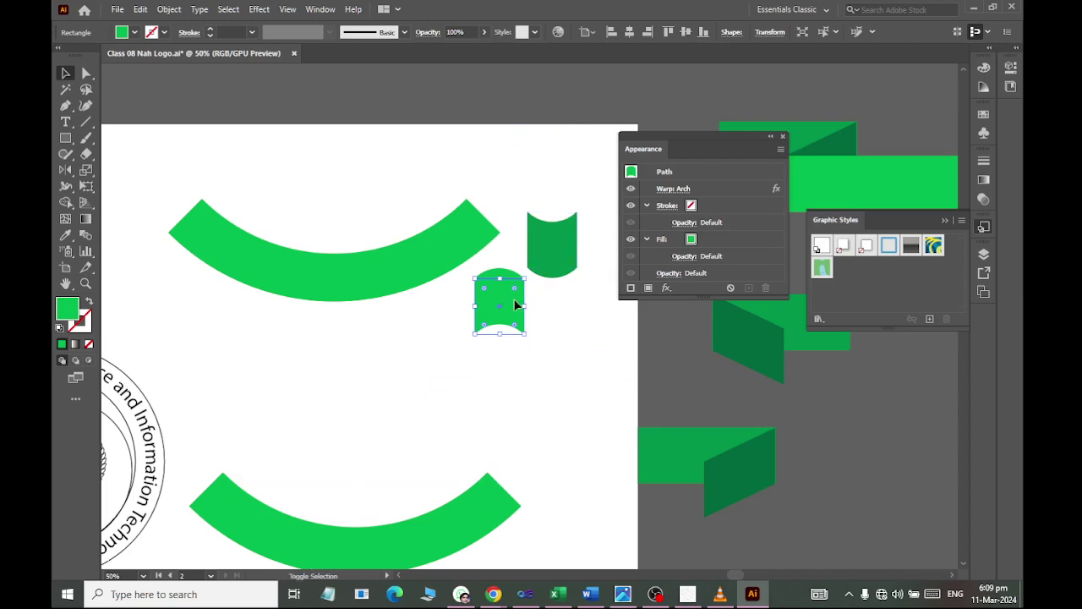
# Copy both small pieces down to the lower arc and refit the dark piece to the upper arc
pyautogui.keyDown('shift'); pyautogui.click(548, 252); pyautogui.keyUp('shift')
pyautogui.hotkey('ctrl', 'z')
pyautogui.keyDown('shift'); pyautogui.click(558, 254); pyautogui.keyUp('shift')
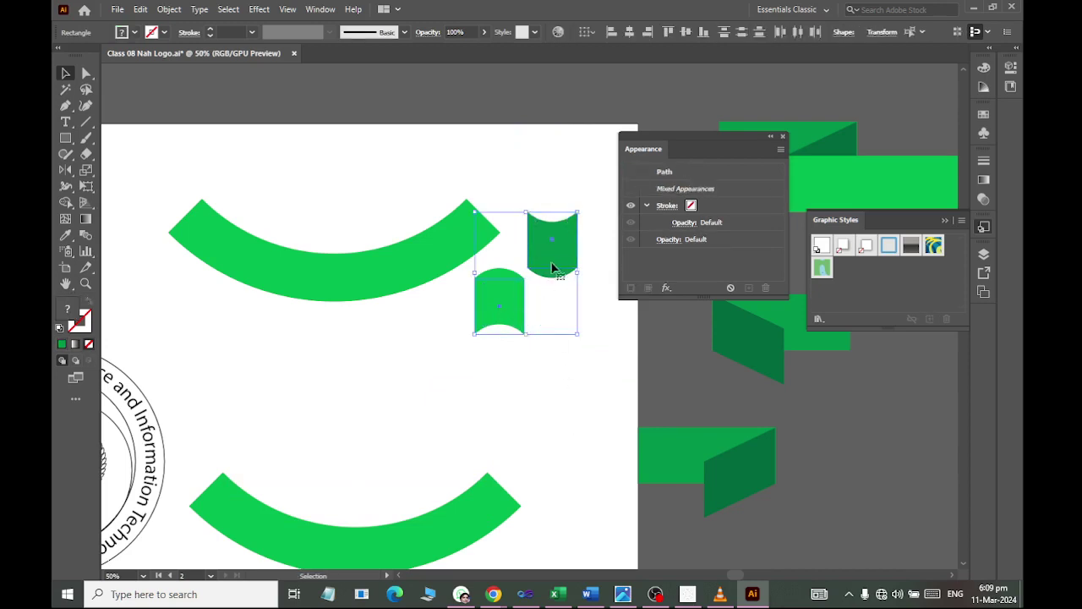
pyautogui.moveTo(558, 254)
pyautogui.mouseDown()
pyautogui.moveTo(570, 355)
pyautogui.moveTo(609, 414)
pyautogui.mouseUp()
pyautogui.click(572, 349)
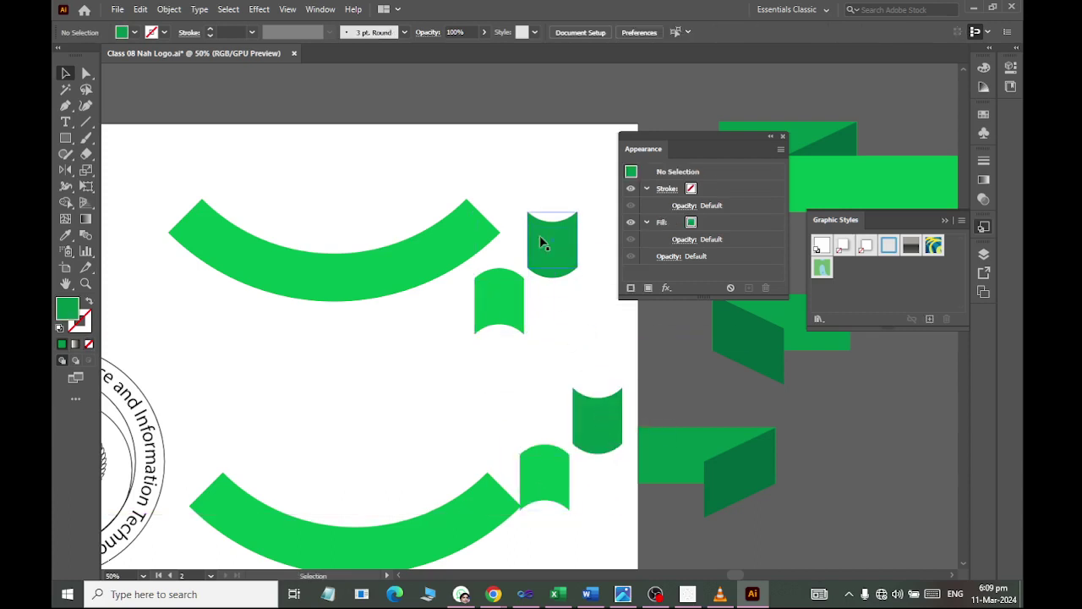
pyautogui.moveTo(549, 257)
pyautogui.mouseDown()
pyautogui.moveTo(522, 202)
pyautogui.moveTo(530, 216)
pyautogui.mouseUp()
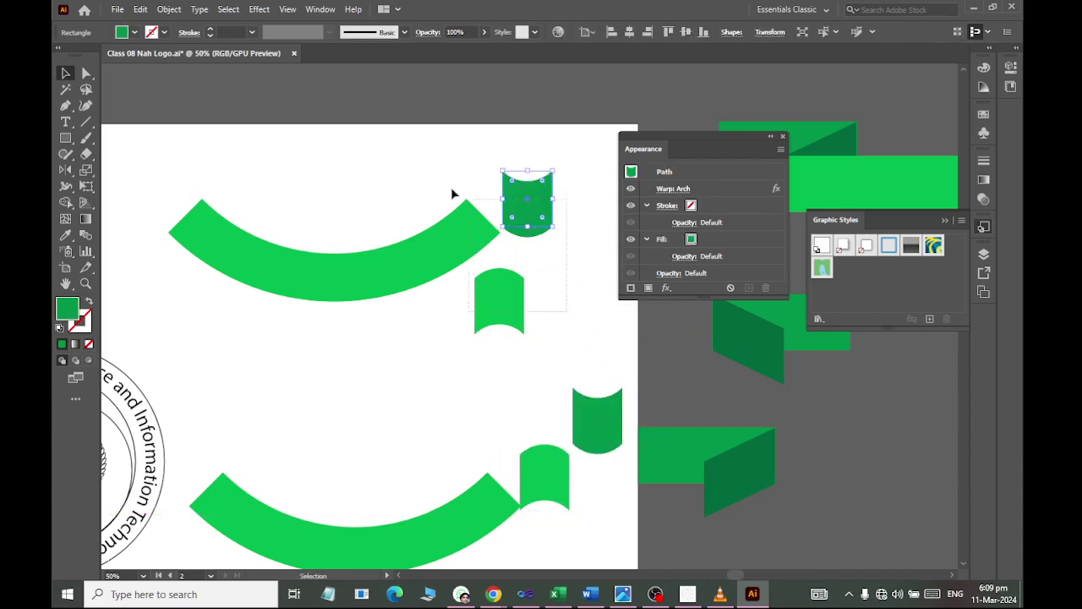
# Expand the appearance of the upper arc and its two small pieces
pyautogui.moveTo(452, 194); pyautogui.dragTo(372, 165)
pyautogui.click(169, 9)
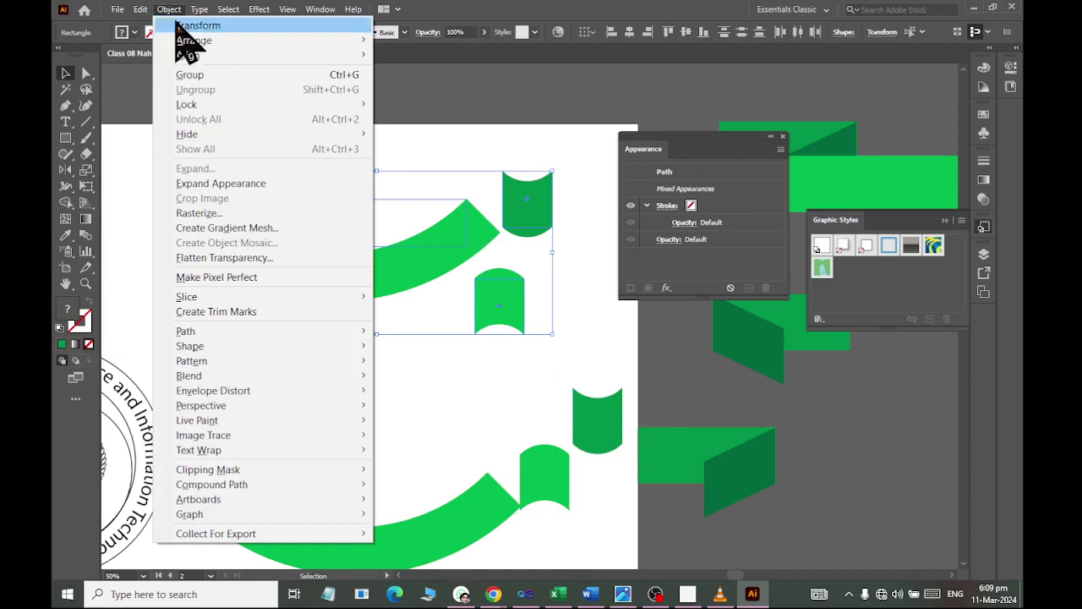
pyautogui.click(239, 183)
pyautogui.click(170, 10)
pyautogui.click(196, 169)
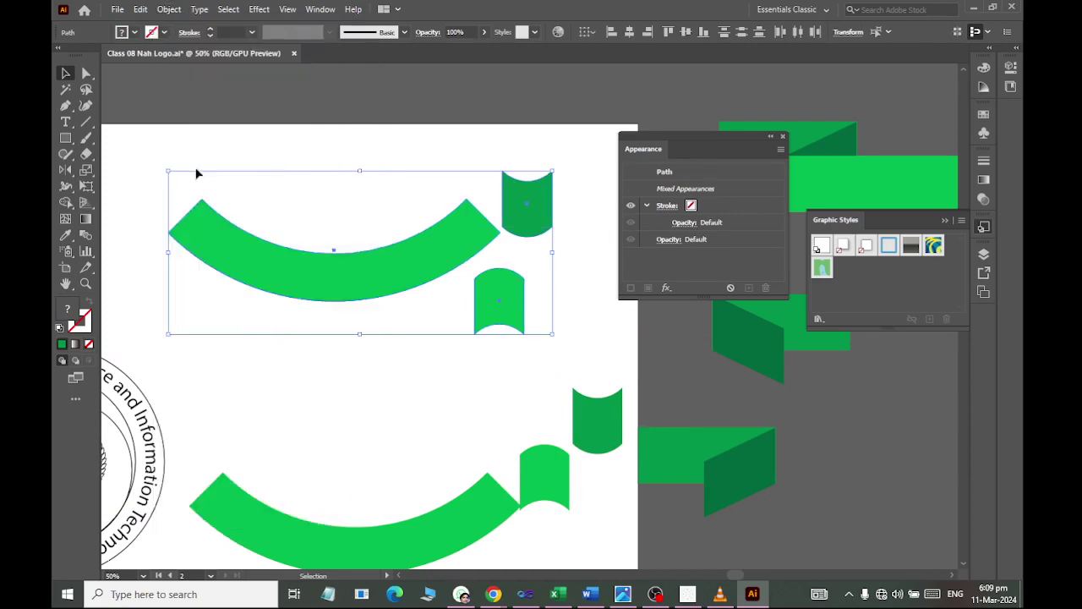
pyautogui.click(376, 397)
# Rotate the dark green piece about 38° and attach it to the arc's right end
pyautogui.click(534, 210)
pyautogui.moveTo(560, 240); pyautogui.dragTo(566, 218)
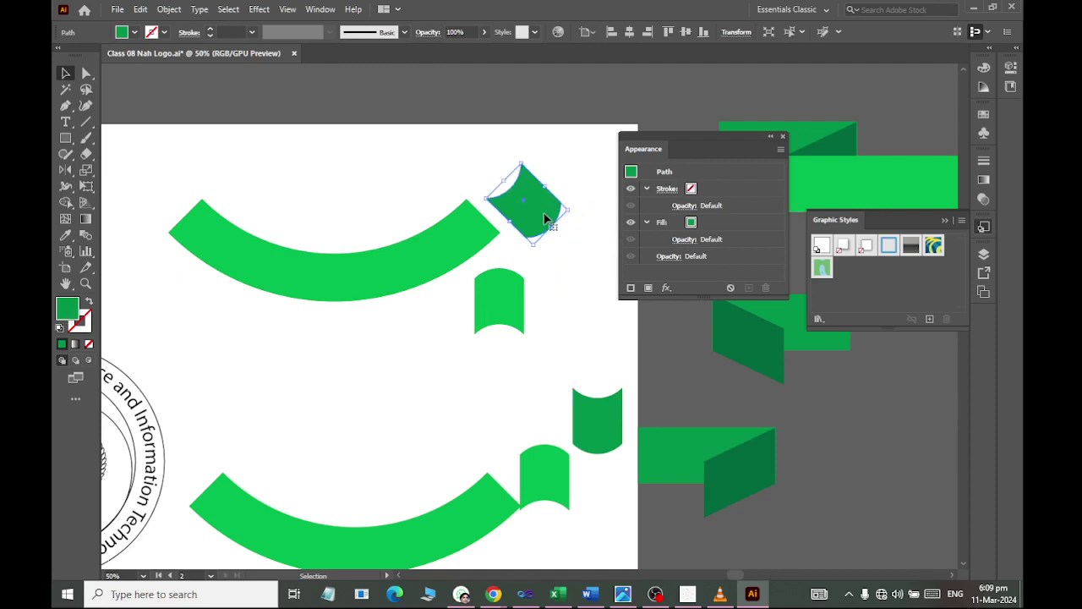
pyautogui.moveTo(538, 217)
pyautogui.mouseDown()
pyautogui.moveTo(534, 206)
pyautogui.moveTo(520, 219)
pyautogui.moveTo(533, 218)
pyautogui.mouseUp()
pyautogui.click(551, 266)
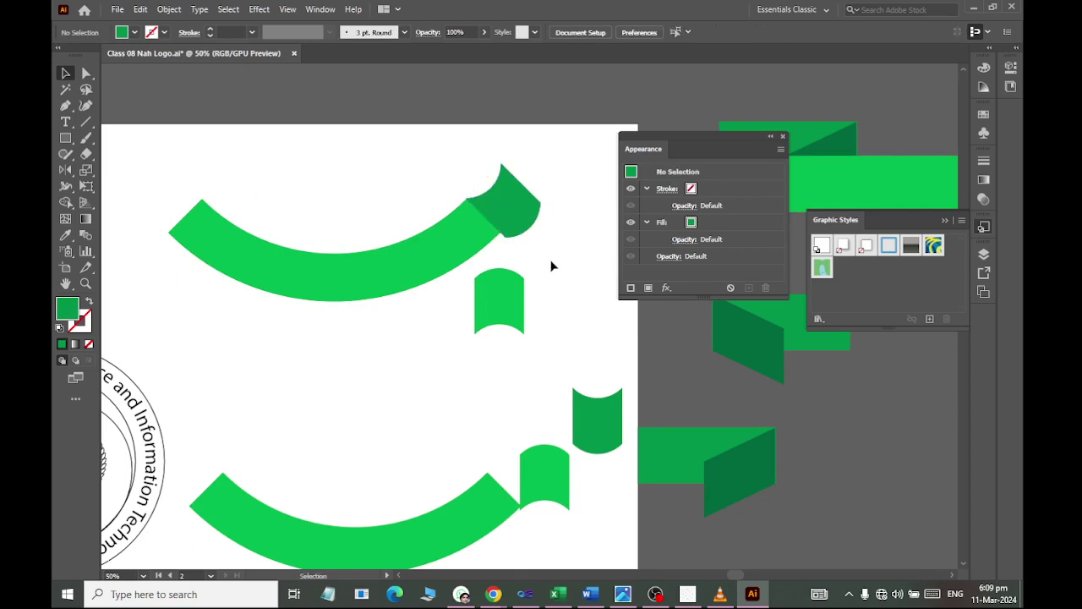
# Nudge the dark green piece up-left until it sits flush with the arc's right end
pyautogui.scroll(2, 551, 205)
pyautogui.click(526, 250)
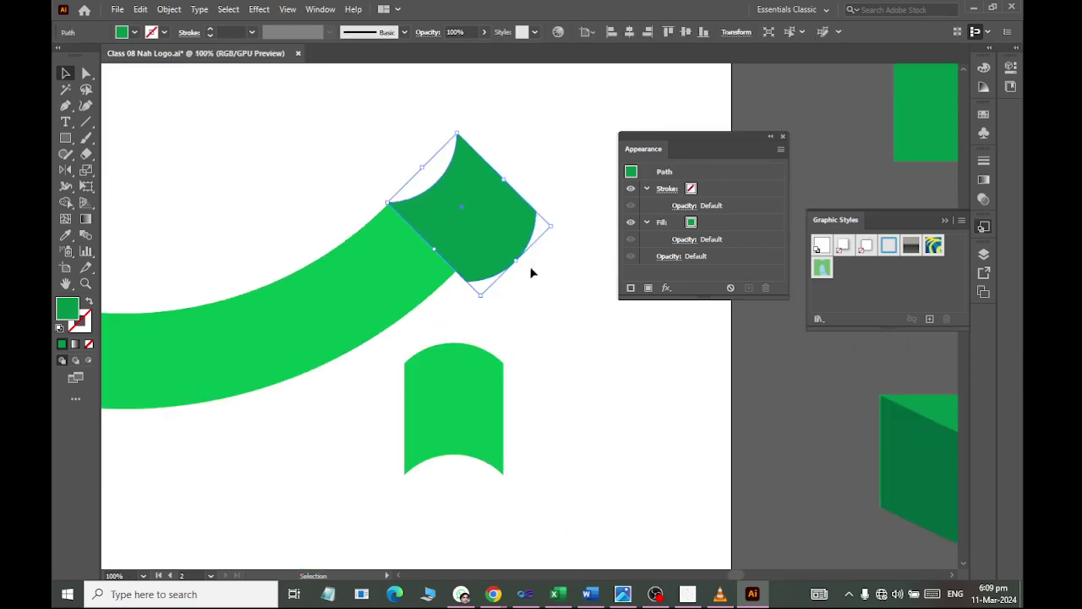
pyautogui.moveTo(516, 260); pyautogui.dragTo(498, 243)
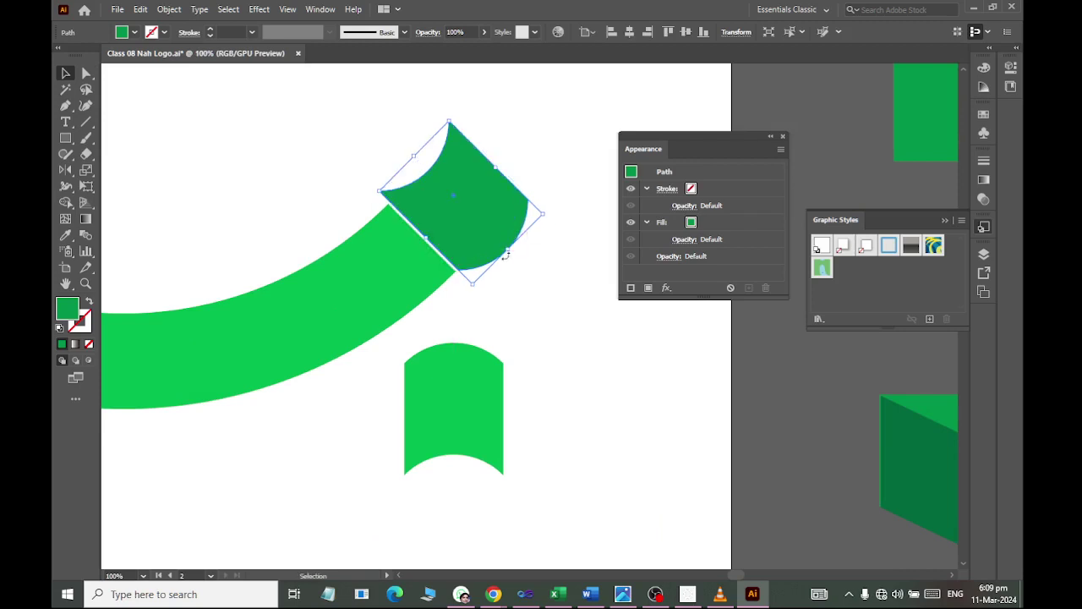
pyautogui.hotkey('ctrl', 'z')
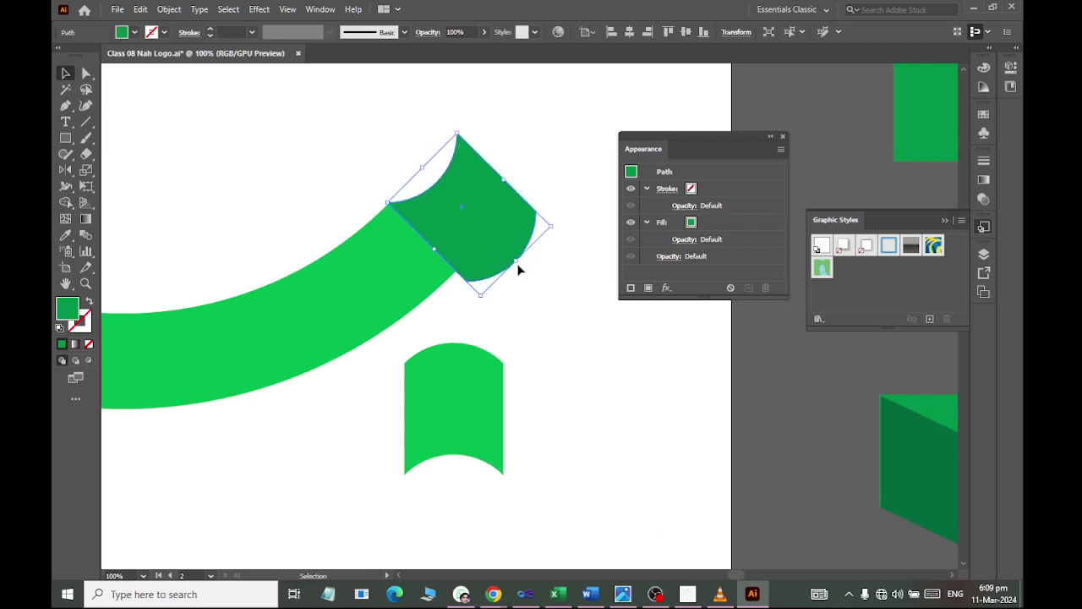
pyautogui.moveTo(518, 264); pyautogui.dragTo(507, 254)
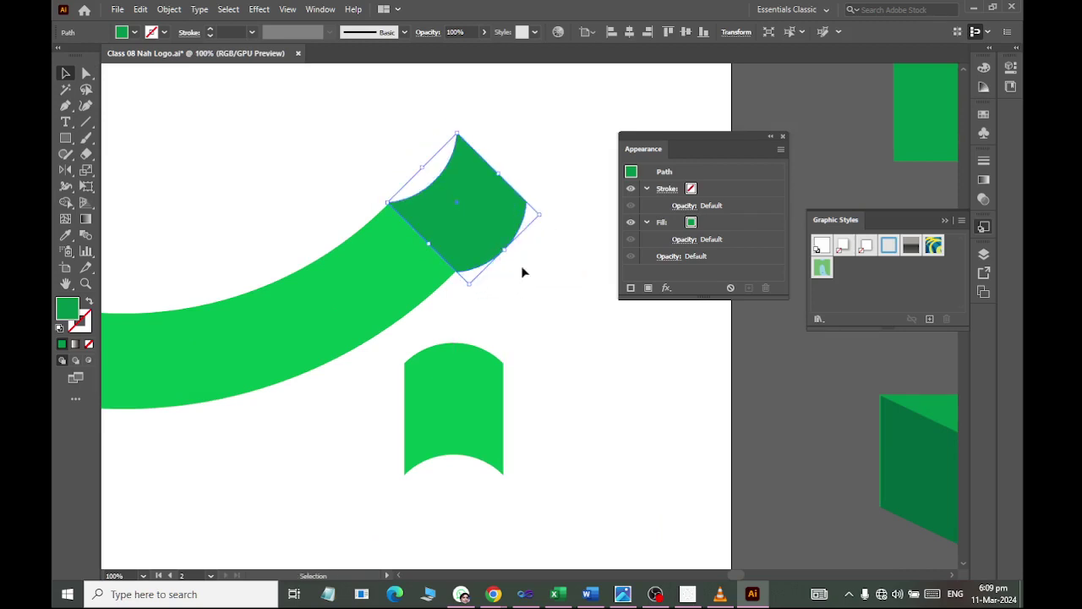
pyautogui.click(535, 306)
# Rotate the light green piece about 45° and place it beside the dark green fold
pyautogui.hscroll(2, 507, 325)
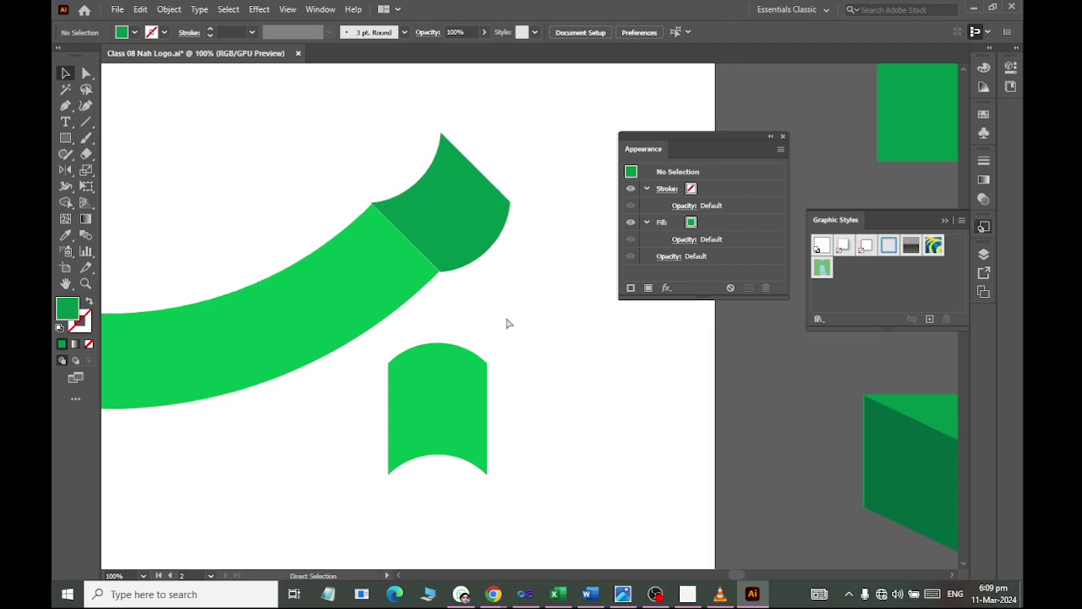
pyautogui.hscroll(3, 505, 322)
pyautogui.moveTo(413, 348); pyautogui.dragTo(511, 165)
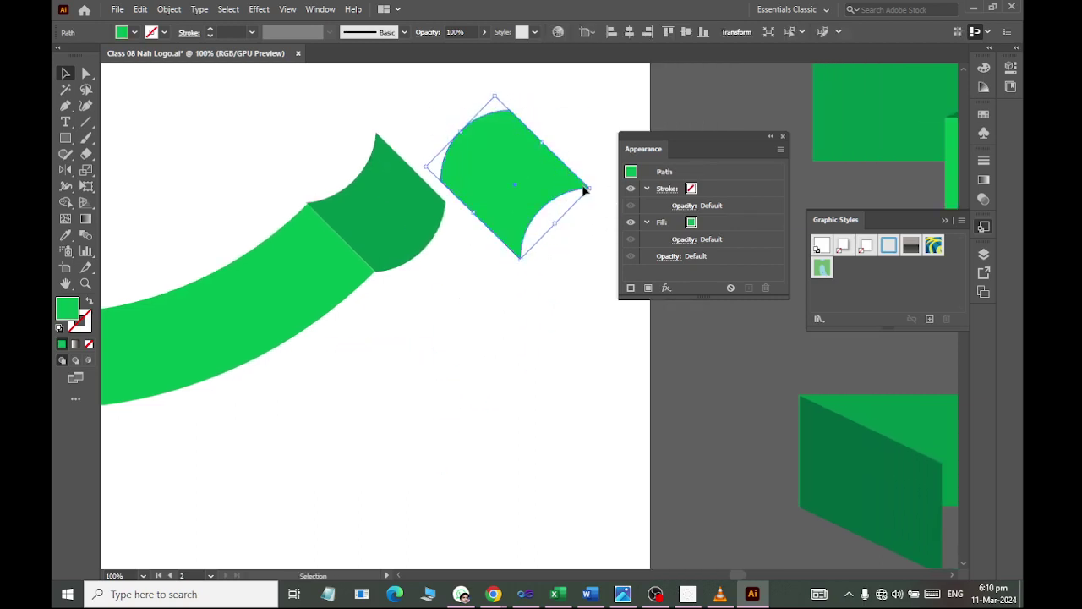
pyautogui.moveTo(563, 250); pyautogui.dragTo(584, 186)
pyautogui.moveTo(497, 189); pyautogui.dragTo(380, 102)
# Nudge the light green piece up-left and shrink it to fit the ribbon
pyautogui.press('Up')
pyautogui.press('Left')
pyautogui.press('Up')
pyautogui.press('Left')
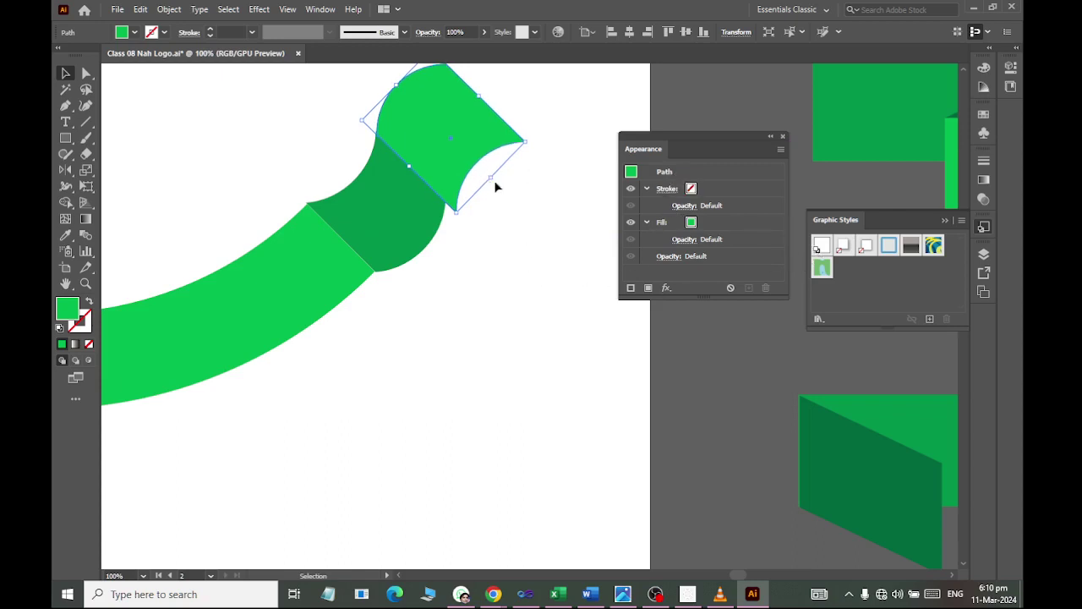
pyautogui.moveTo(492, 178); pyautogui.dragTo(482, 170)
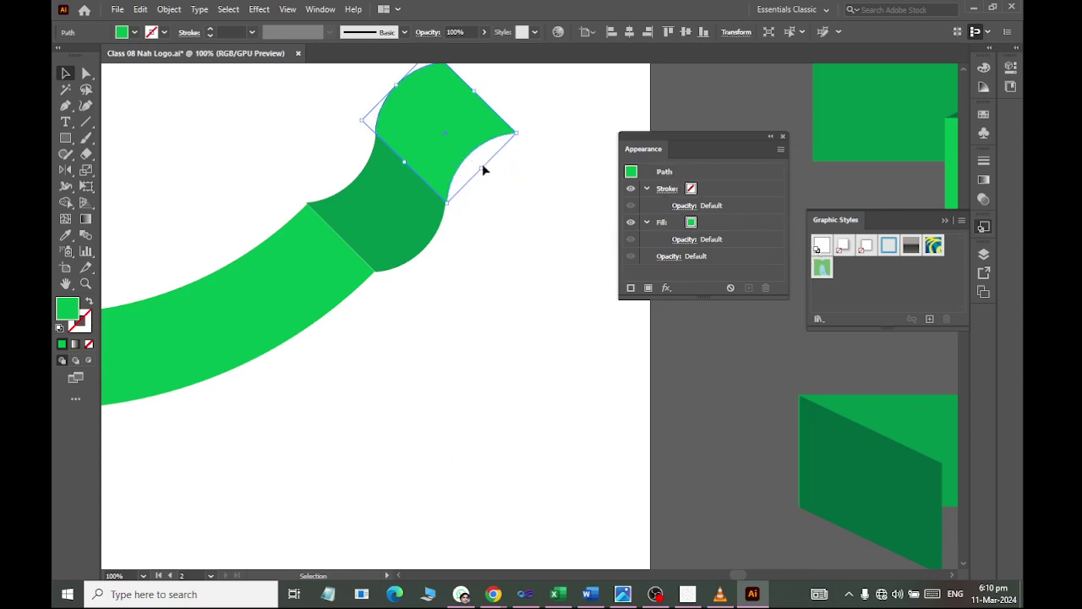
pyautogui.click(499, 315)
# Copy the dark green fold to the ribbon's end beyond the light piece, nudged 2 px left
pyautogui.scroll(-4, 474, 308)
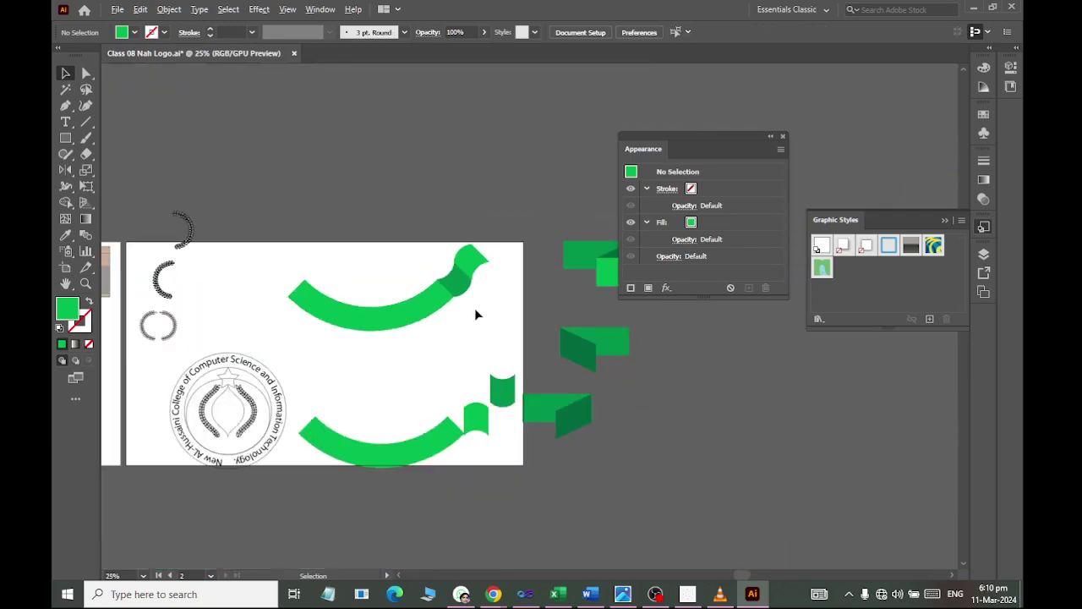
pyautogui.scroll(1, 459, 289)
pyautogui.scroll(1, 469, 264)
pyautogui.scroll(1, 466, 286)
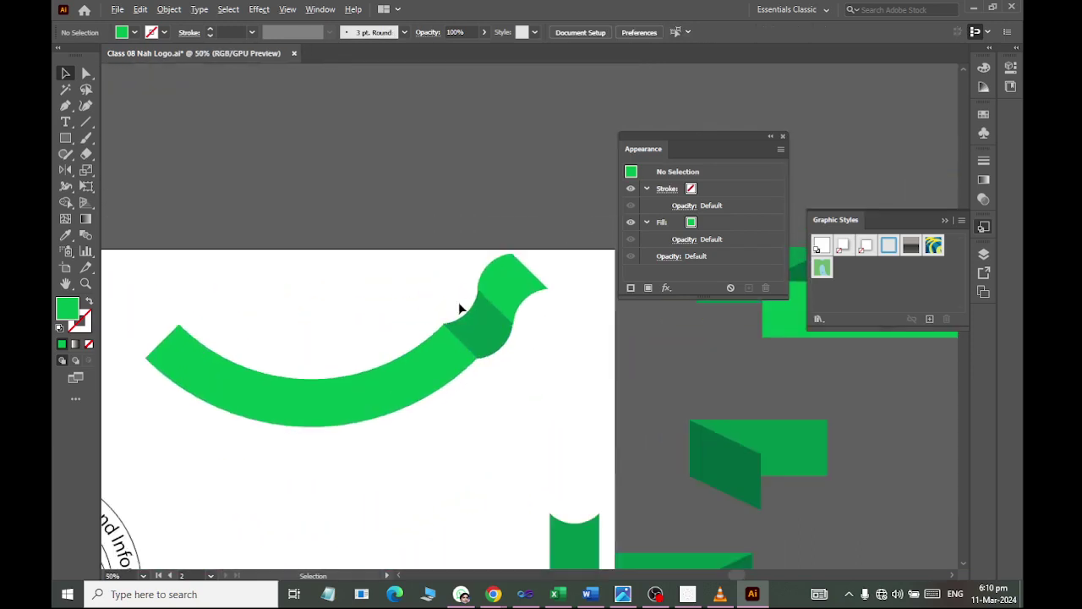
pyautogui.hscroll(1, 497, 321)
pyautogui.hscroll(2, 456, 321)
pyautogui.moveTo(370, 355)
pyautogui.mouseDown()
pyautogui.moveTo(478, 245)
pyautogui.moveTo(472, 255)
pyautogui.mouseUp()
pyautogui.scroll(3, 471, 258)
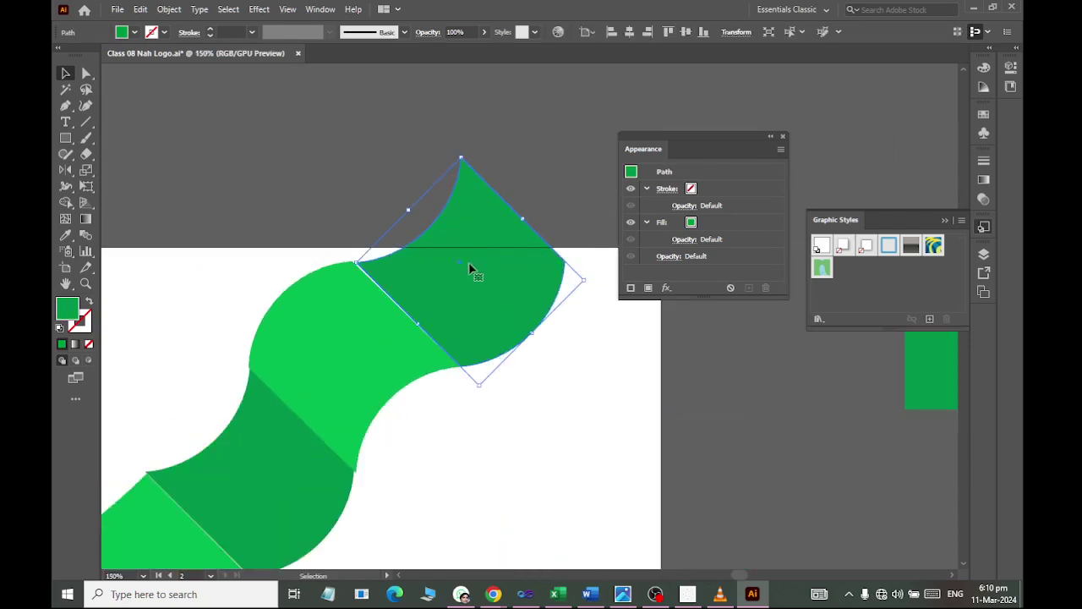
pyautogui.press('Left')
pyautogui.scroll(-1, 482, 262)
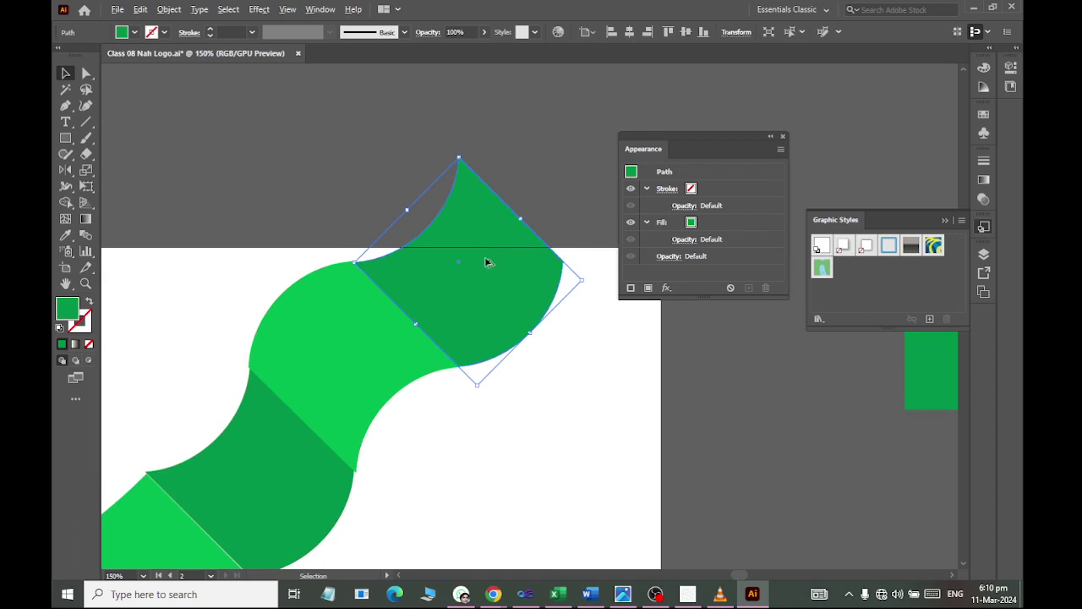
pyautogui.scroll(-2, 478, 380)
pyautogui.click(438, 437)
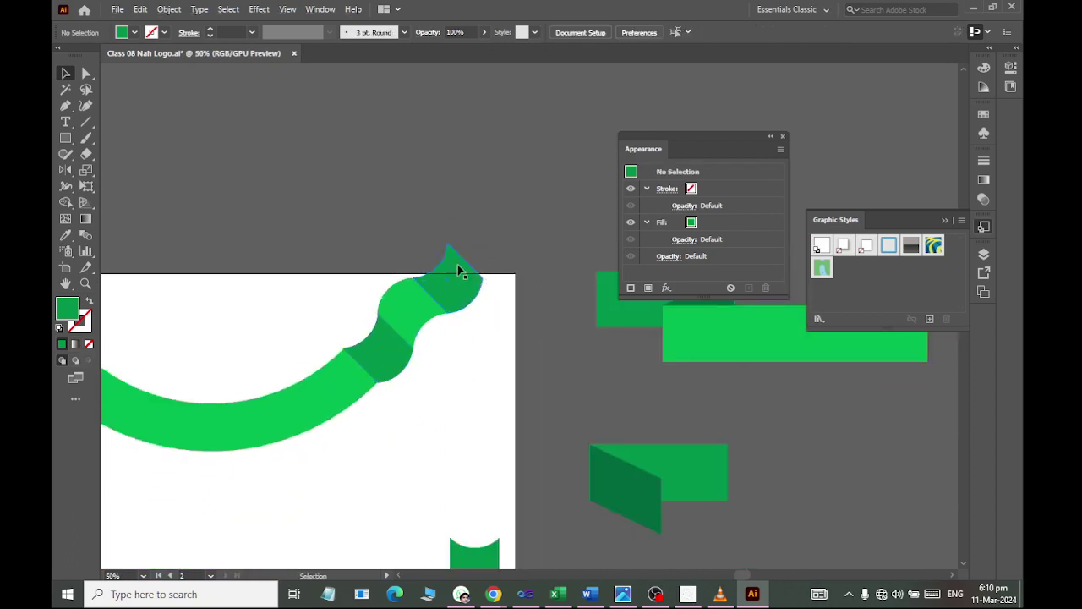
# Adjust the copied end piece's position on the ribbon tip and reselect it
pyautogui.moveTo(451, 270)
pyautogui.mouseDown()
pyautogui.moveTo(476, 221)
pyautogui.moveTo(456, 264)
pyautogui.mouseUp()
pyautogui.click(462, 338)
pyautogui.scroll(1, 462, 262)
pyautogui.scroll(1, 461, 260)
pyautogui.click(462, 259)
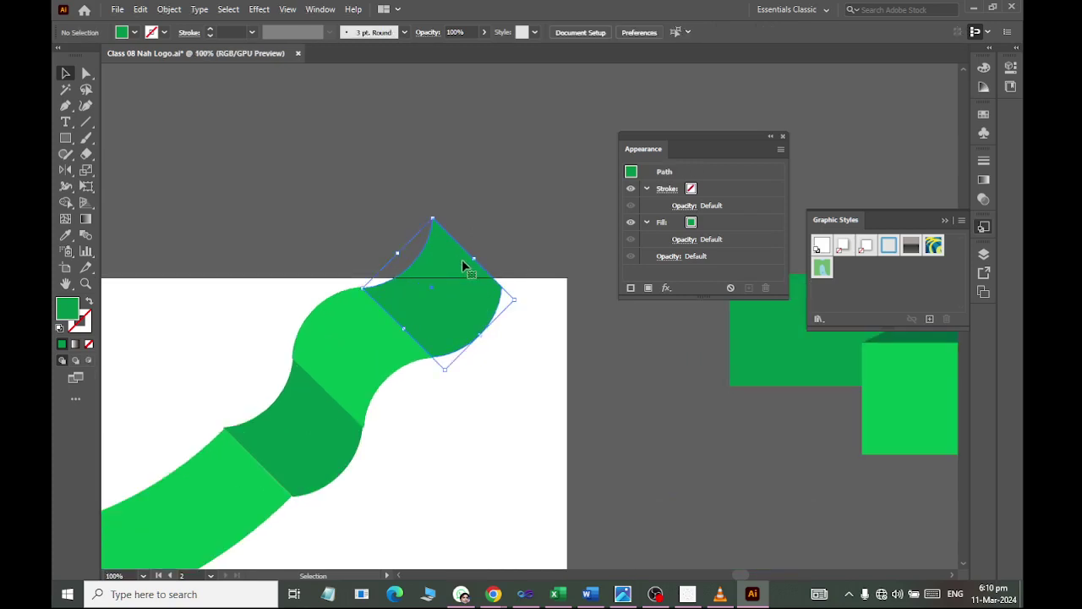
# Add an anchor on the end piece's edge and pull its right corner into a notched tail
pyautogui.click(66, 105)
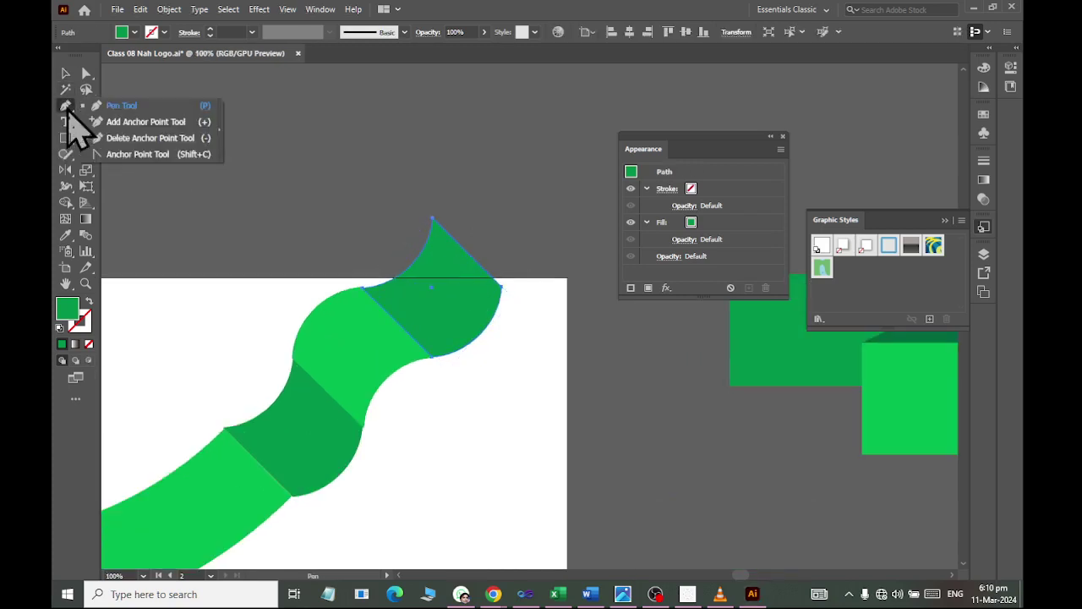
pyautogui.click(127, 120)
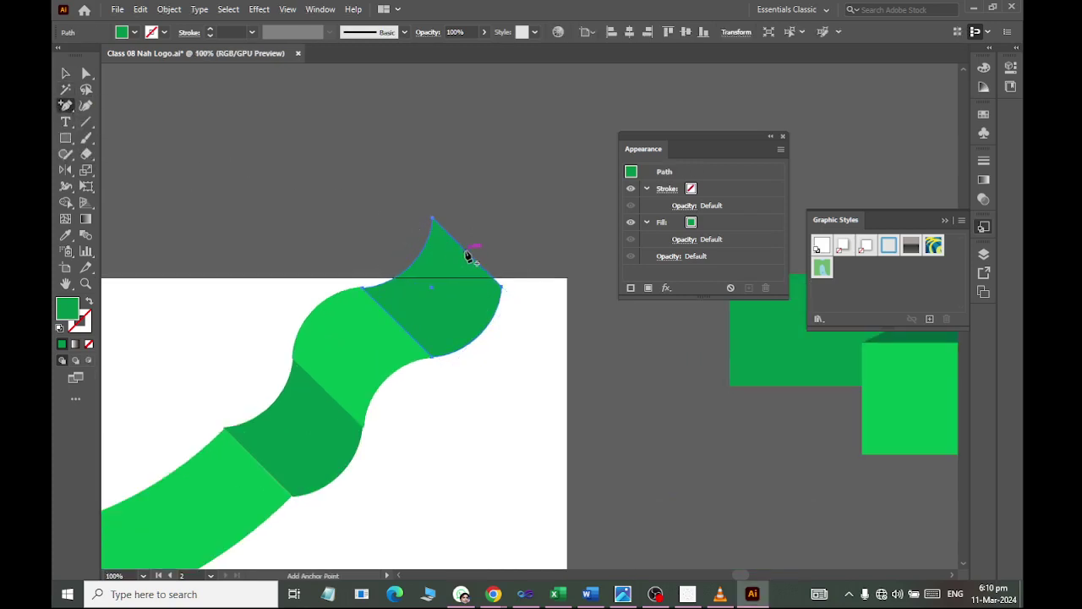
pyautogui.click(466, 252)
pyautogui.click(87, 73)
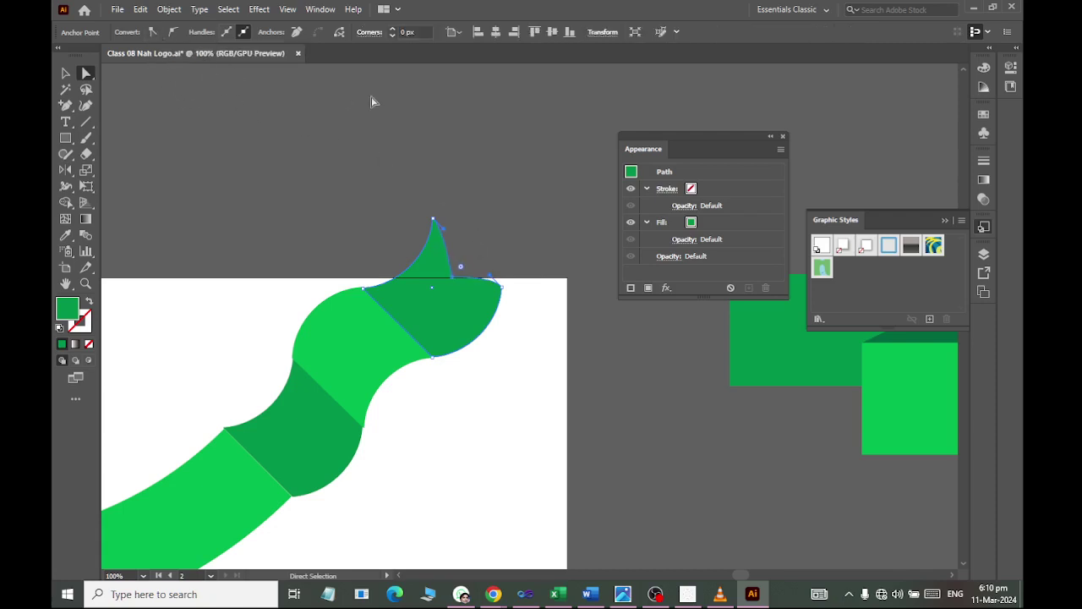
pyautogui.click(502, 288)
pyautogui.moveTo(499, 279); pyautogui.dragTo(513, 289)
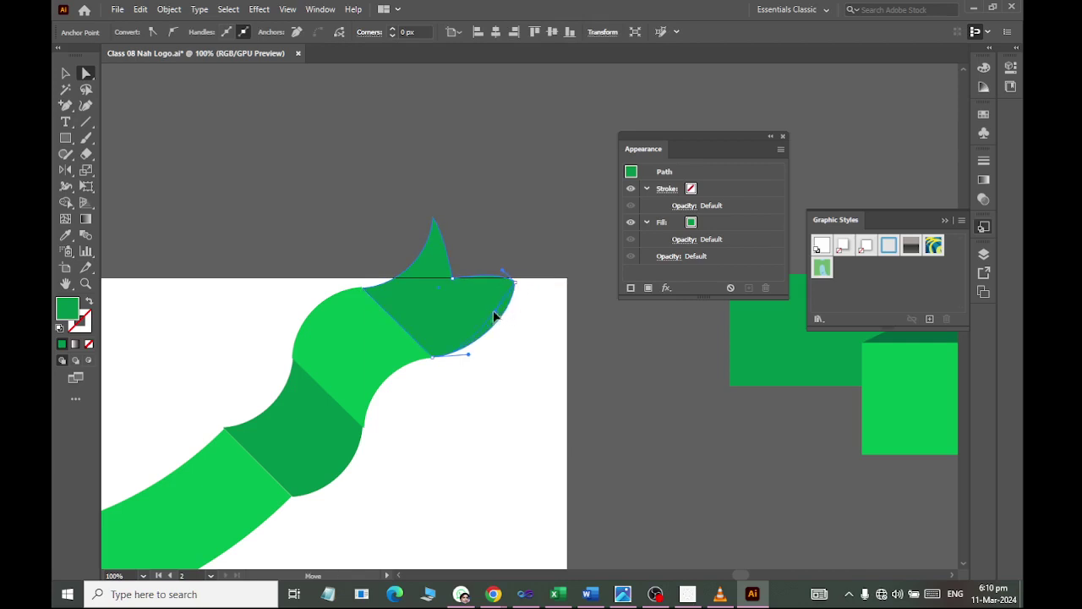
pyautogui.moveTo(487, 308); pyautogui.dragTo(490, 313)
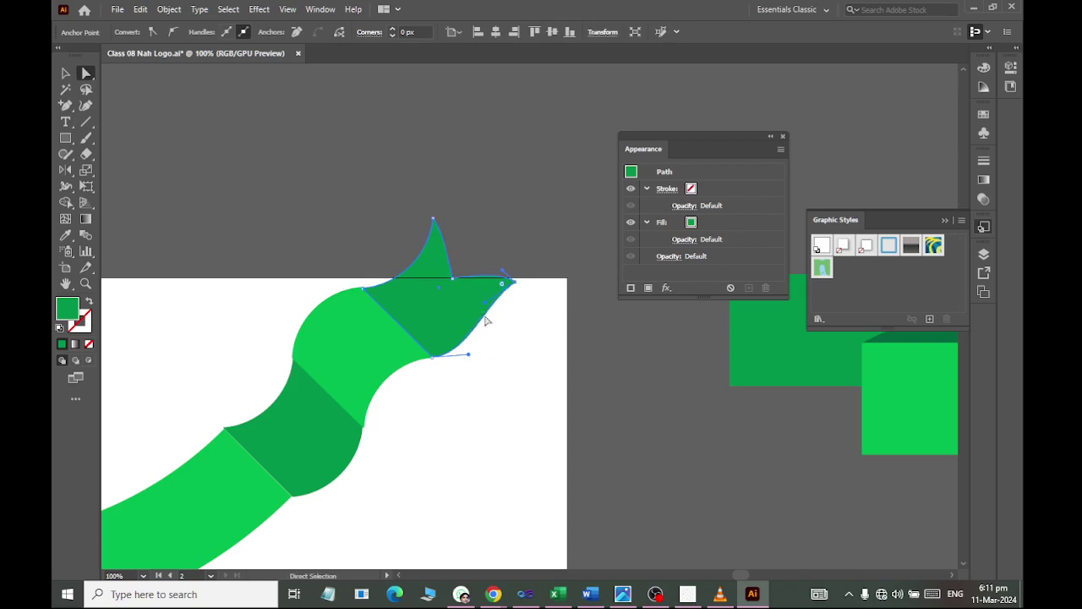
pyautogui.click(504, 358)
pyautogui.scroll(-3, 479, 346)
# Select the folded, notched ribbon end group on the upper arc
pyautogui.hscroll(-2, 359, 377)
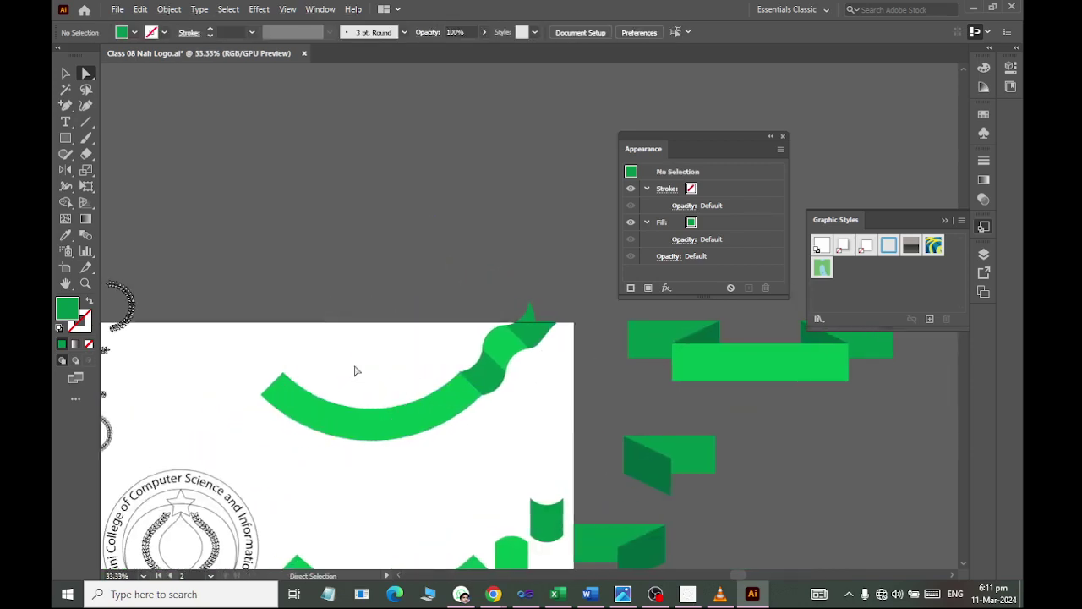
pyautogui.click(65, 73)
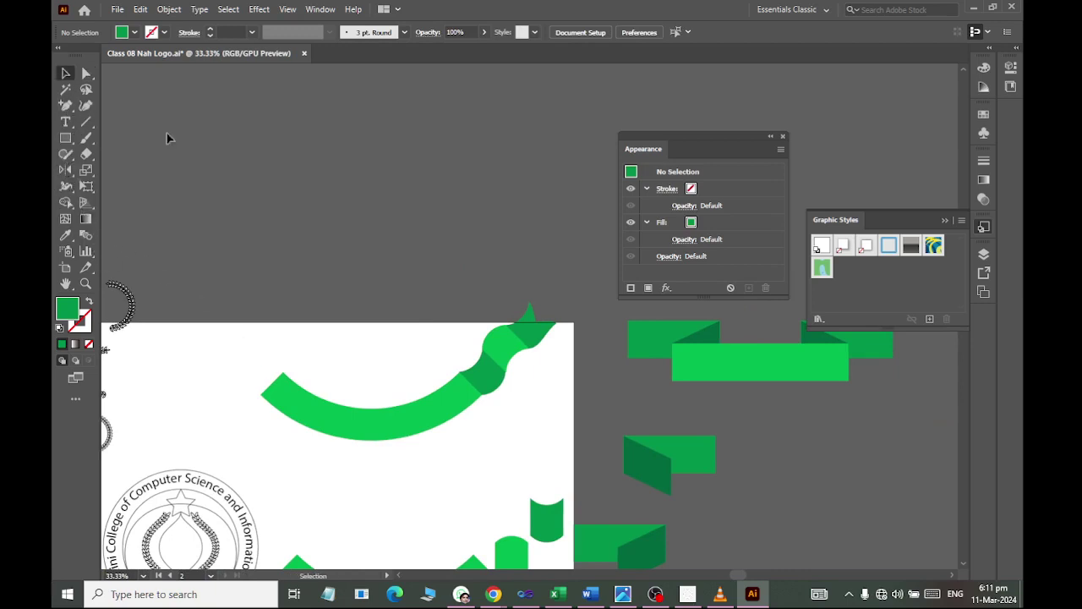
pyautogui.click(486, 387)
pyautogui.rightClick(498, 365)
pyautogui.click(524, 171)
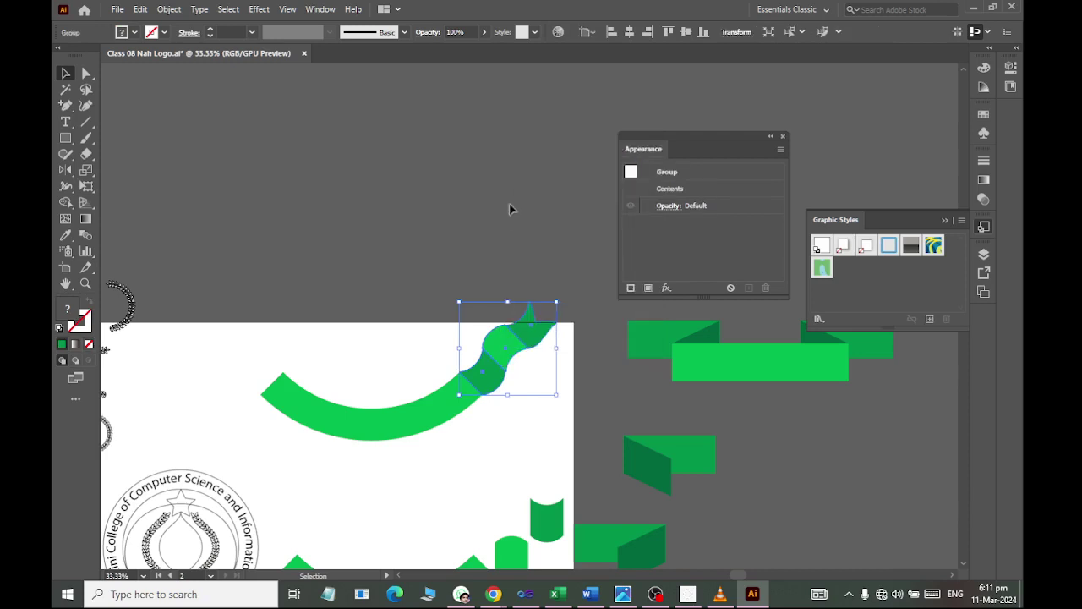
pyautogui.click(509, 208)
pyautogui.click(490, 365)
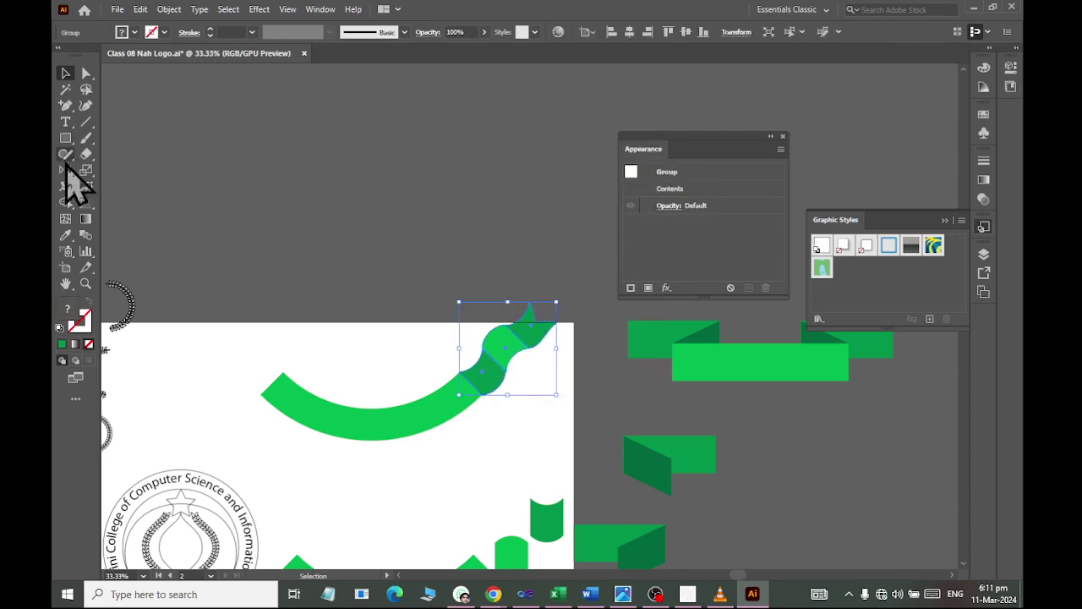
# Reflect a vertical copy of the ribbon end about the arc's centre onto its left end
pyautogui.moveTo(66, 169); pyautogui.dragTo(99, 184)
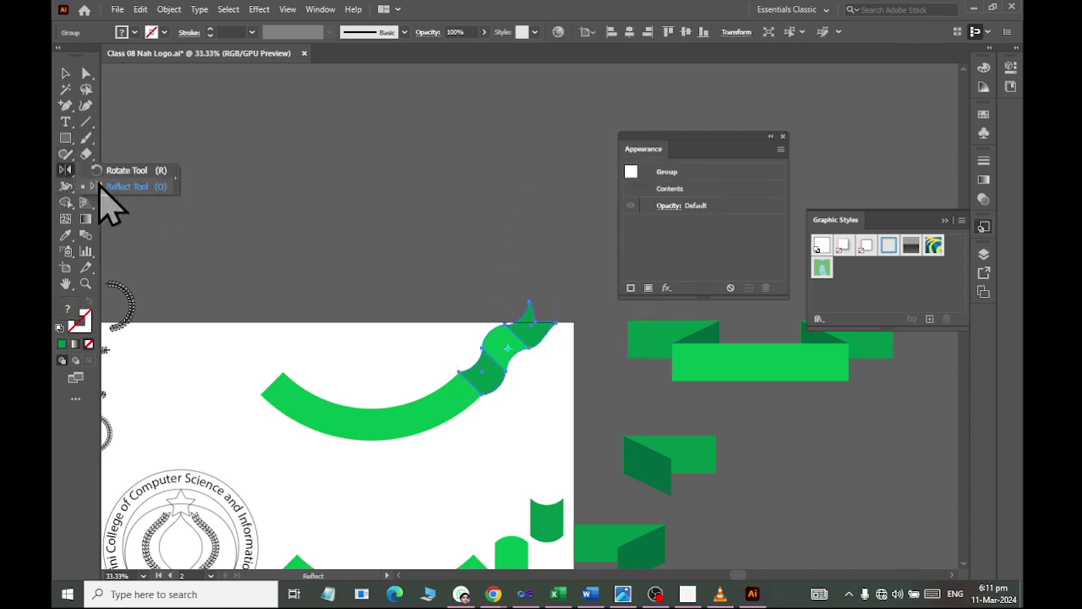
pyautogui.click(100, 186)
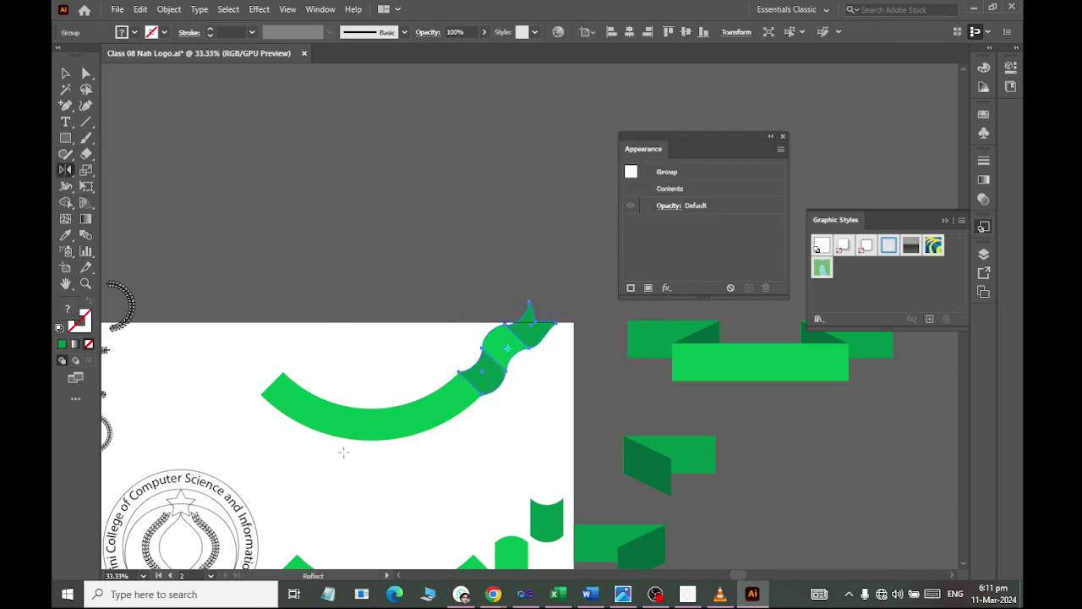
pyautogui.keyDown('alt'); pyautogui.click(369, 407); pyautogui.keyUp('alt')
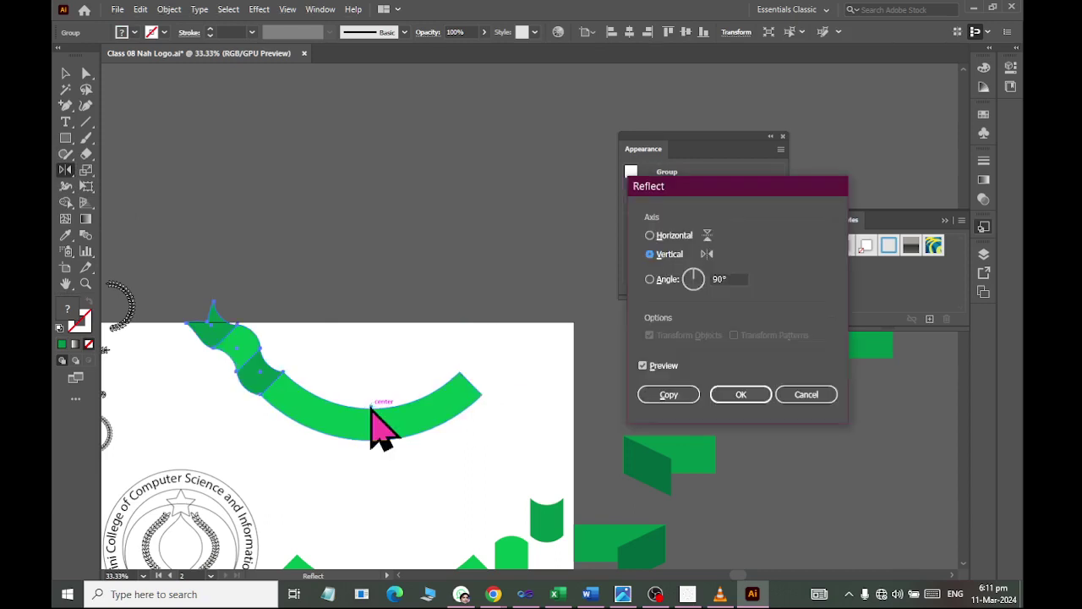
pyautogui.click(666, 392)
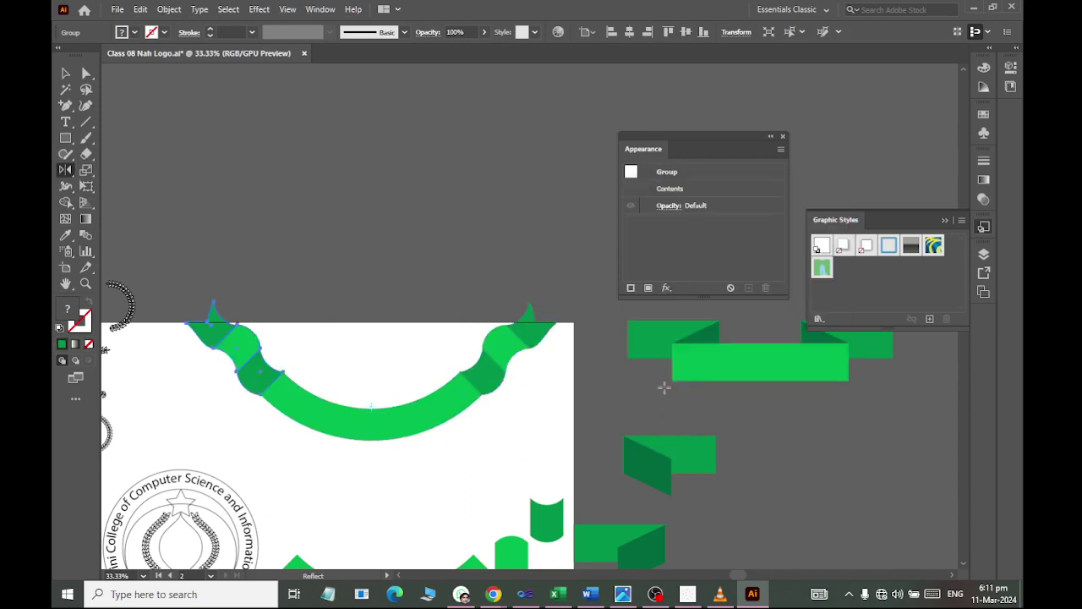
pyautogui.click(65, 73)
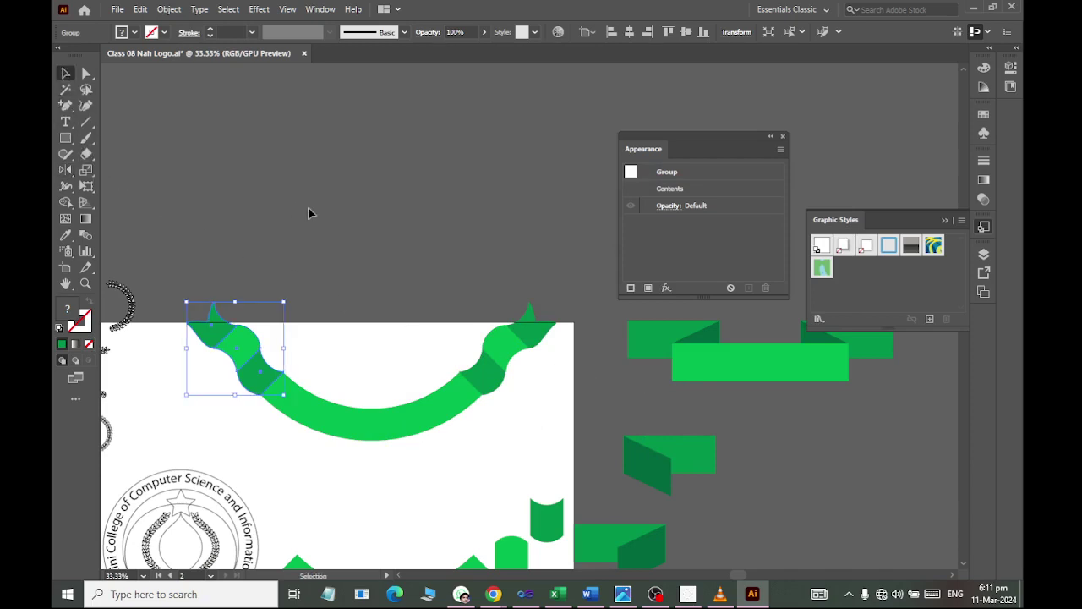
pyautogui.hotkey('ctrl', '-')
pyautogui.click(340, 451)
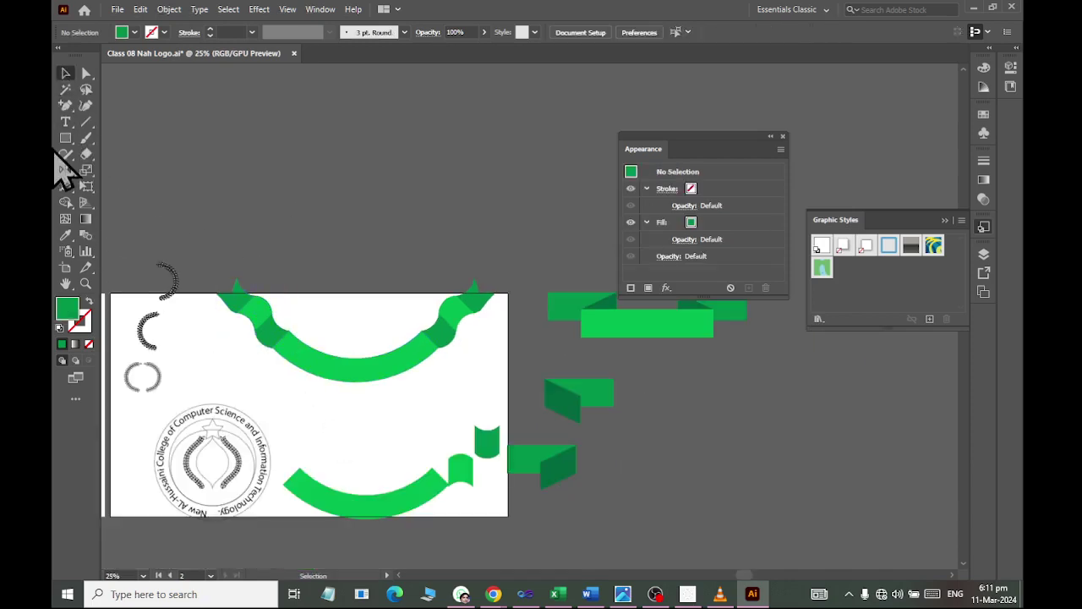
# Type 'A PACE TO MODERN EDUCATION' above the artboard and set it to 34 pt
pyautogui.click(65, 122)
pyautogui.click(302, 231)
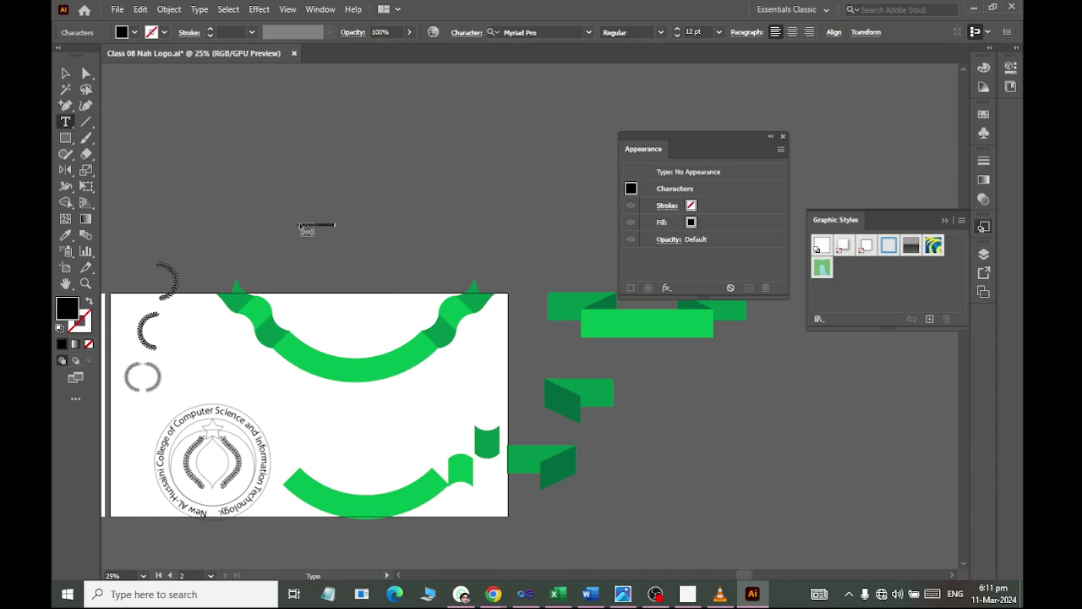
pyautogui.click(698, 32)
pyautogui.scroll(6, 698, 32)
pyautogui.scroll(6, 698, 31)
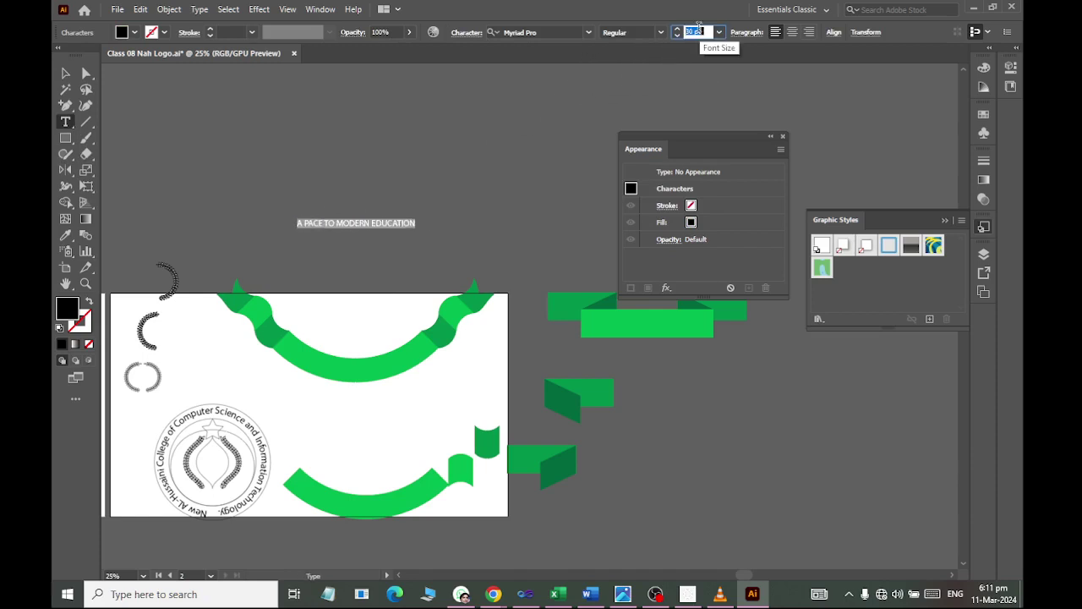
pyautogui.scroll(4, 694, 31)
pyautogui.click(65, 73)
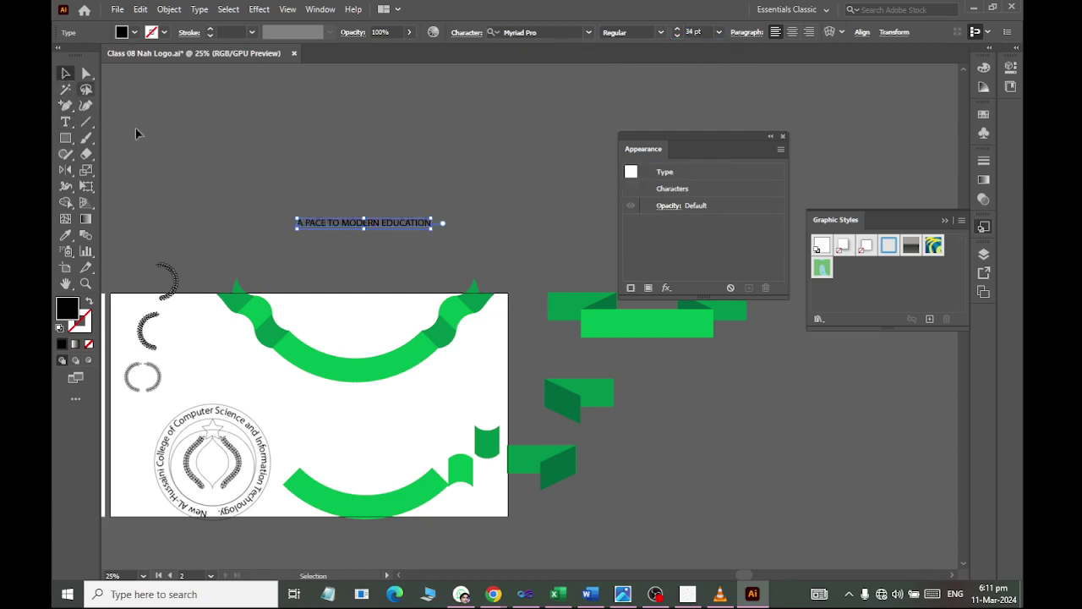
# Move the slogan down onto the green ribbon and fill it white
pyautogui.click(337, 244)
pyautogui.moveTo(336, 245); pyautogui.dragTo(342, 369)
pyautogui.click(134, 32)
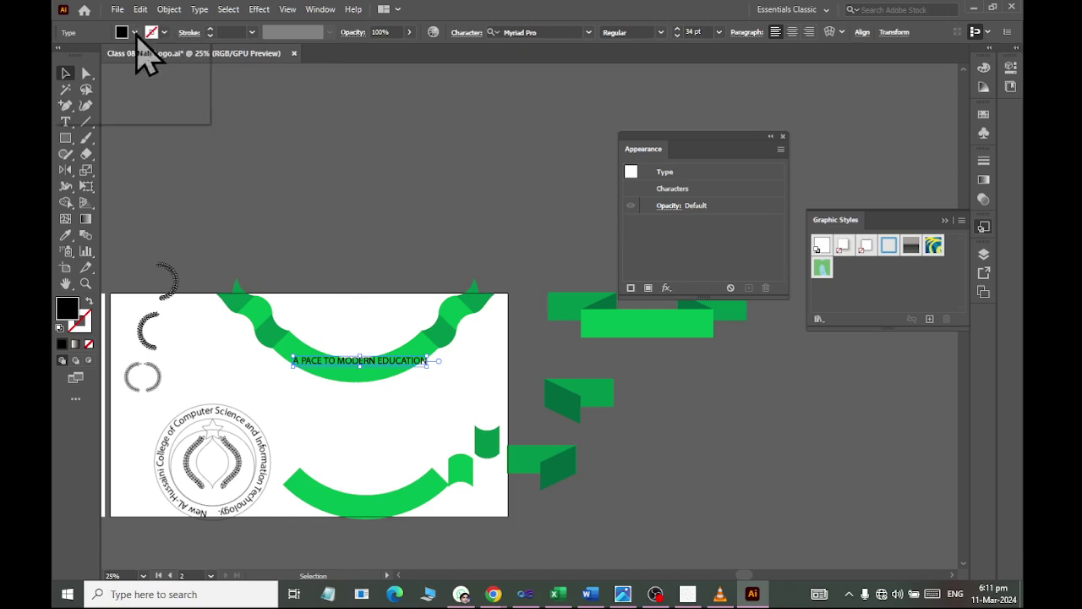
pyautogui.click(78, 55)
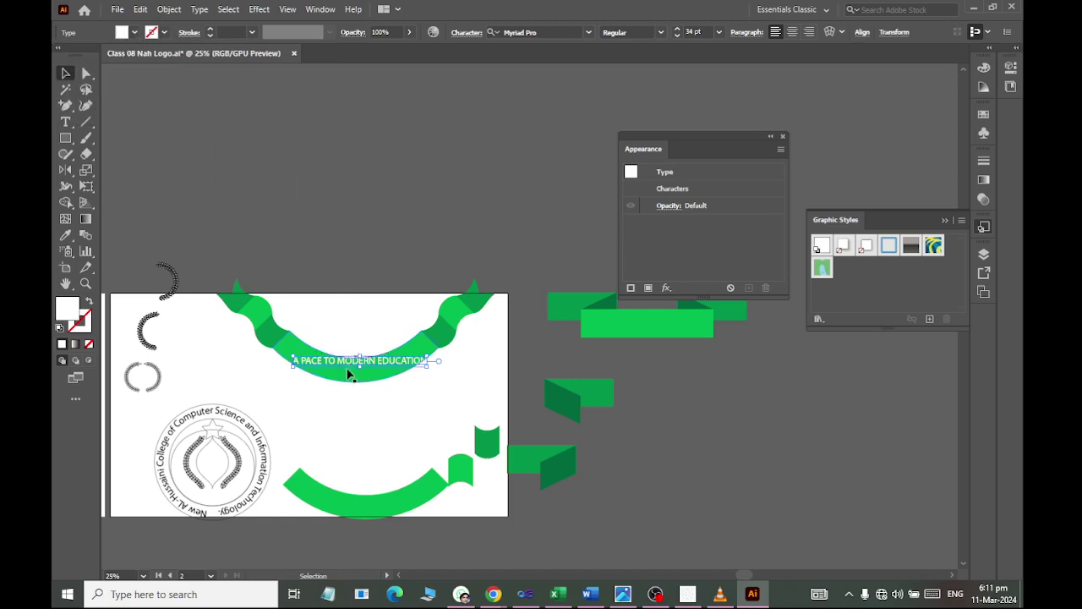
pyautogui.scroll(2, 350, 369)
# Reselect the slogan on the ribbon after undoing a stray paste
pyautogui.click(337, 396)
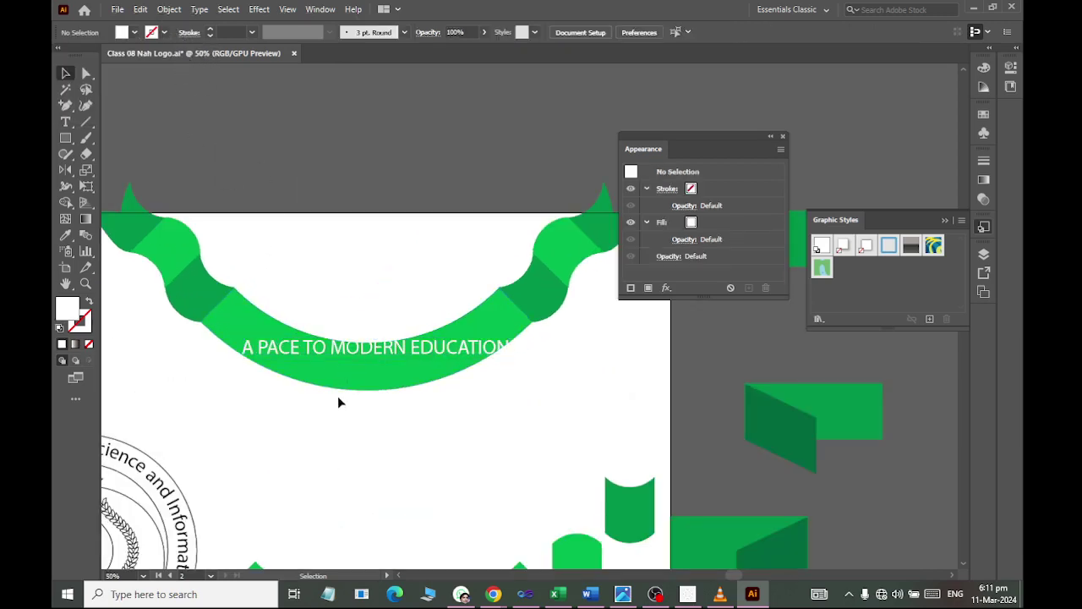
pyautogui.click(331, 353)
pyautogui.hotkey('ctrl', 'v')
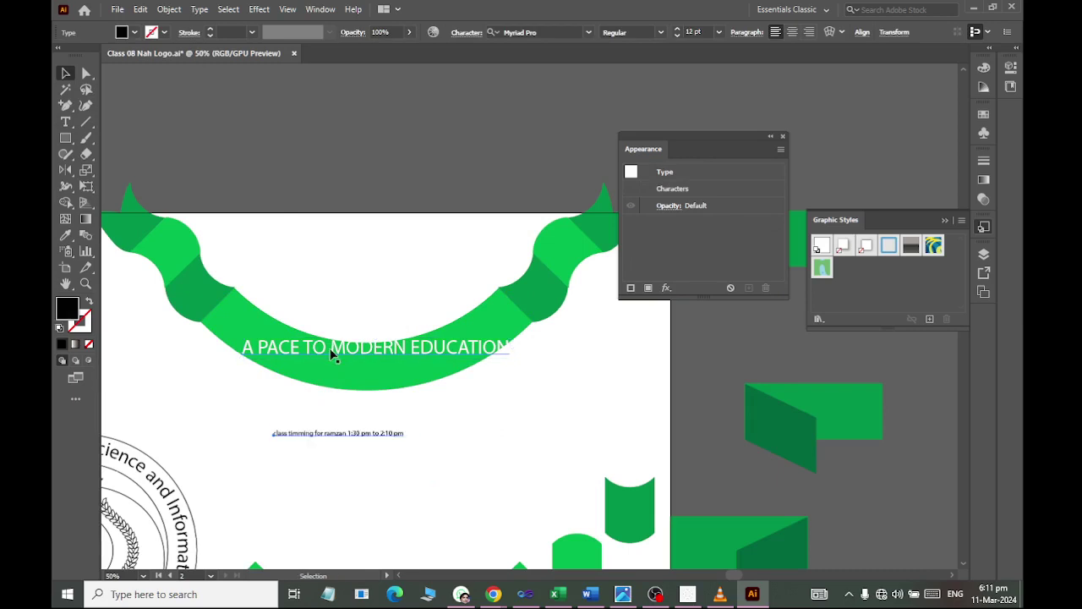
pyautogui.hotkey('ctrl', 'z')
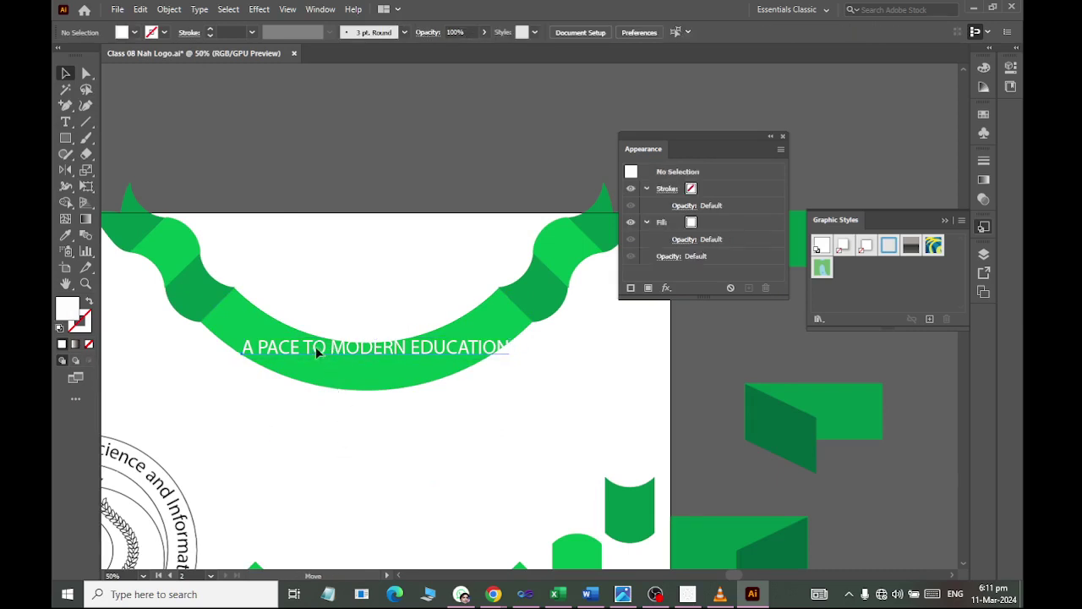
pyautogui.click(313, 347)
pyautogui.click(258, 9)
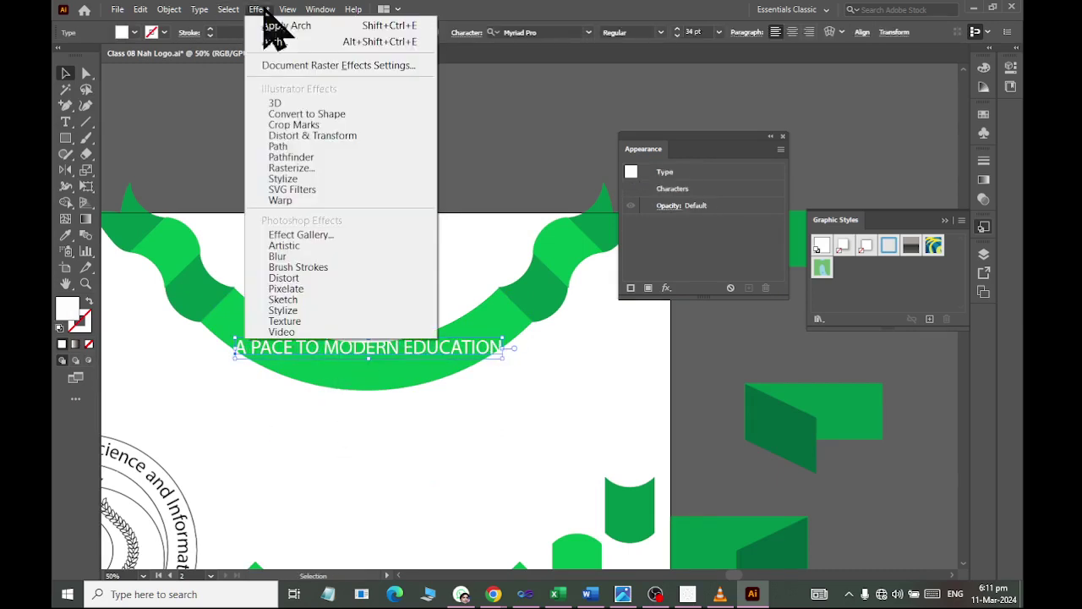
pyautogui.moveTo(280, 201)
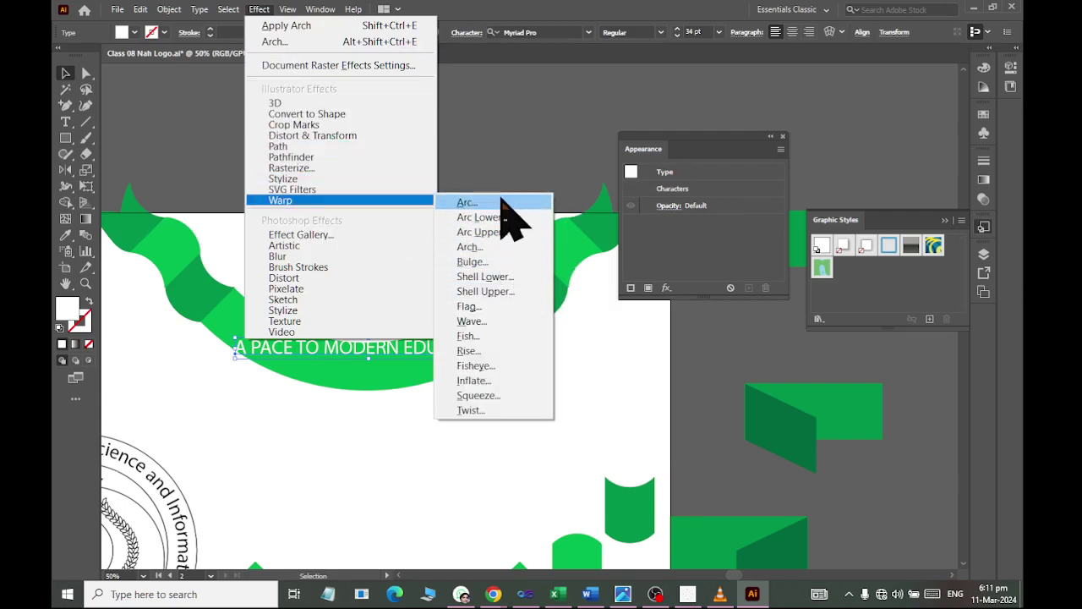
# Apply an Arc warp to the slogan and recolour it black
pyautogui.click(499, 203)
pyautogui.write('-50')
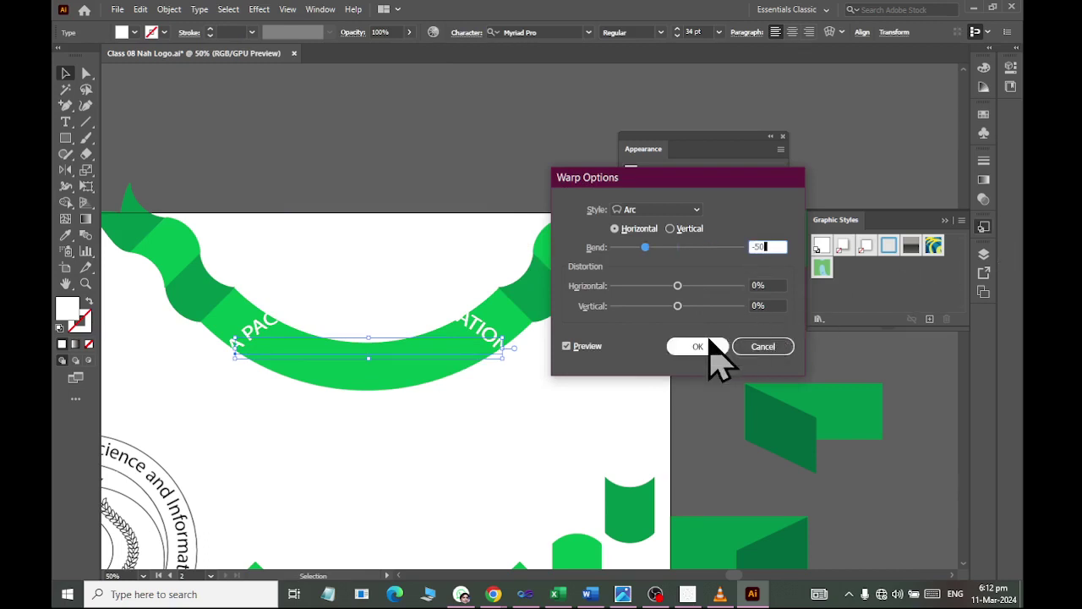
pyautogui.click(709, 346)
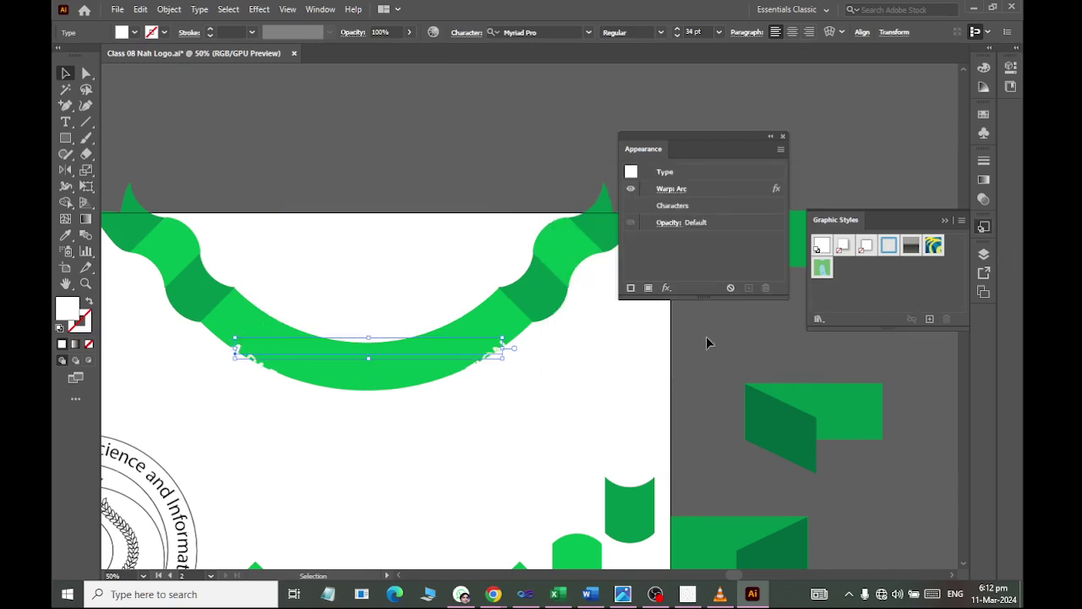
pyautogui.click(133, 33)
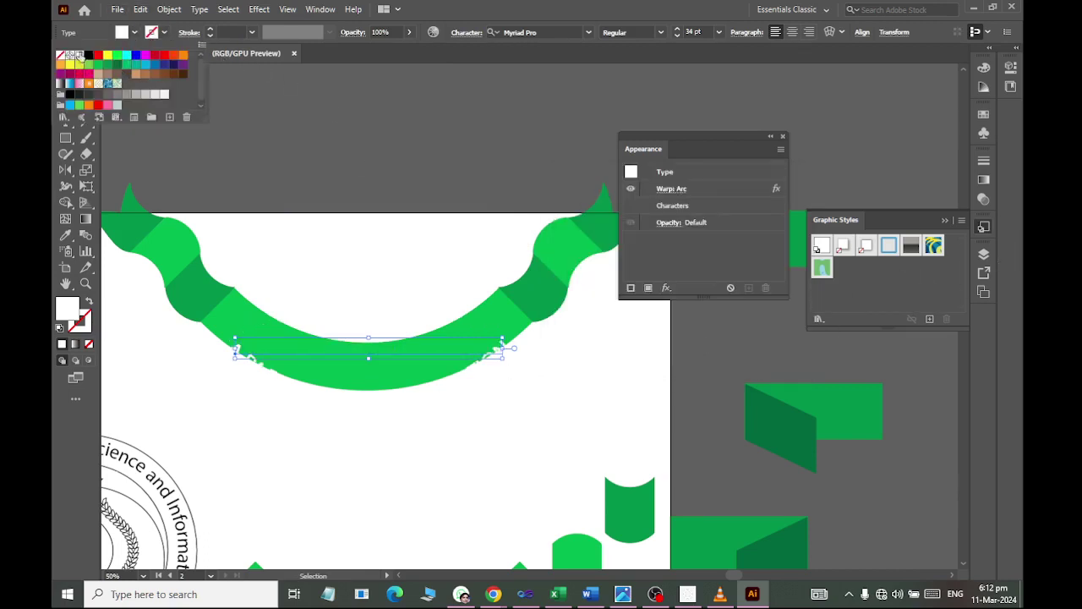
pyautogui.click(87, 61)
# Centre the arched text horizontally and vertically on the green band as key object
pyautogui.click(352, 437)
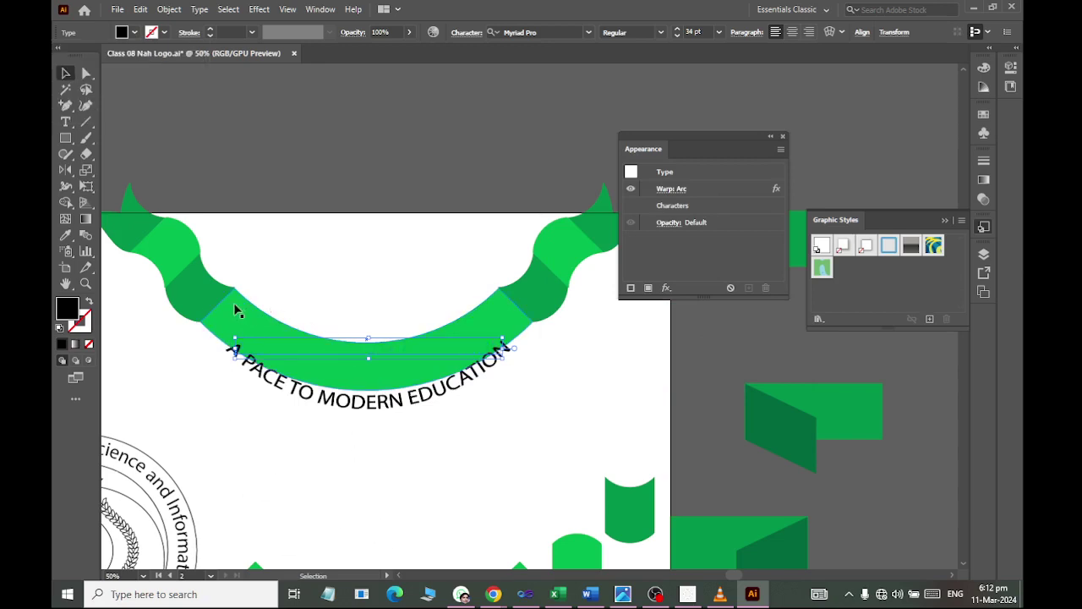
pyautogui.click(234, 310)
pyautogui.keyDown('shift'); pyautogui.click(321, 408); pyautogui.keyUp('shift')
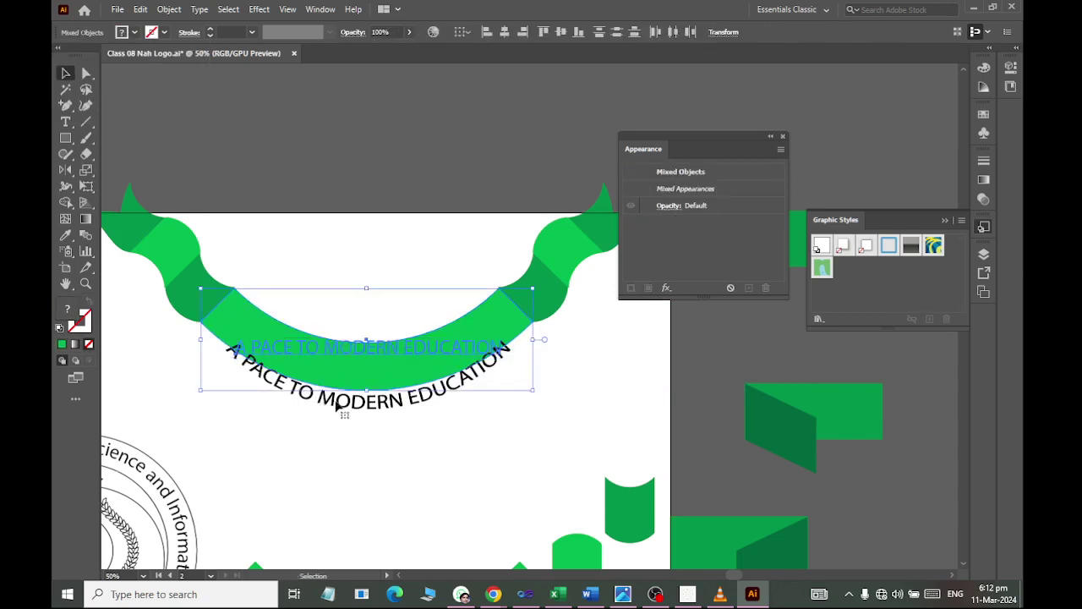
pyautogui.click(508, 324)
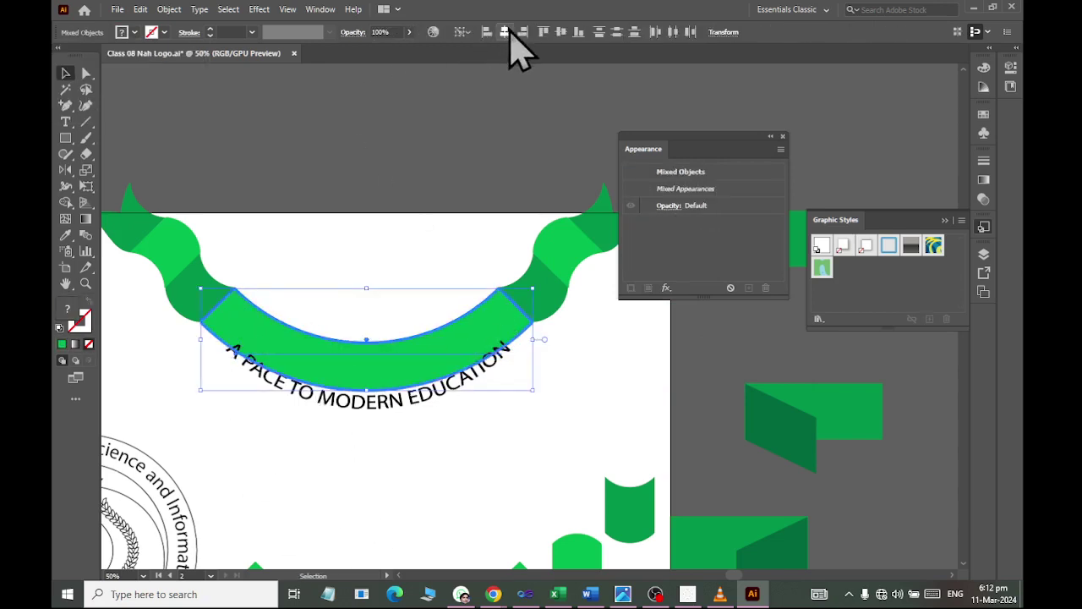
pyautogui.click(543, 32)
pyautogui.click(561, 32)
pyautogui.click(392, 431)
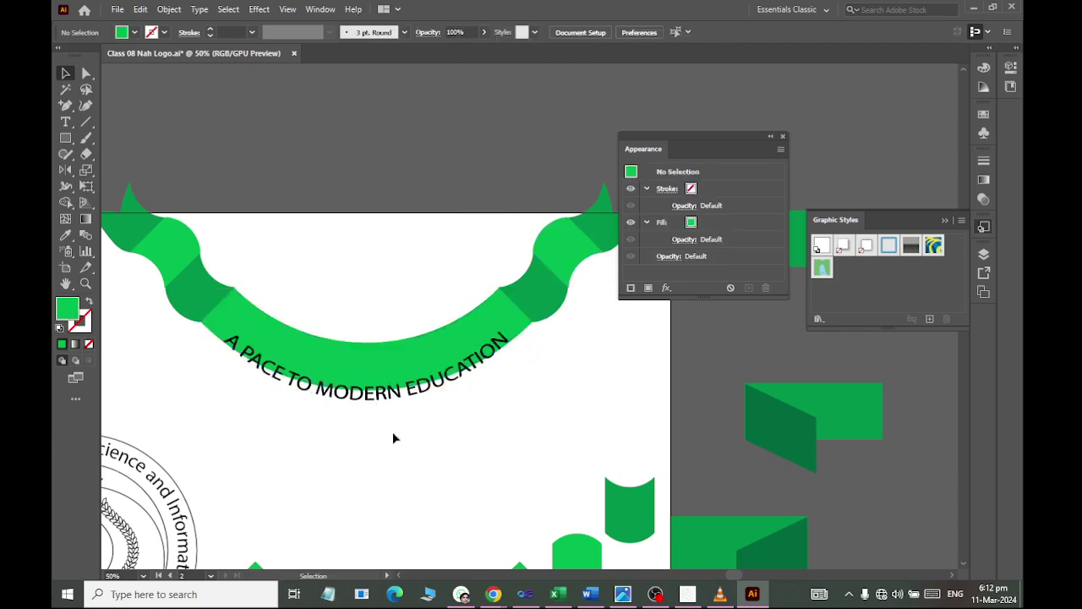
pyautogui.click(381, 407)
# Nudge the arched text up three steps onto the ribbon
pyautogui.press('Up')
pyautogui.press('Up')
pyautogui.press('Up')
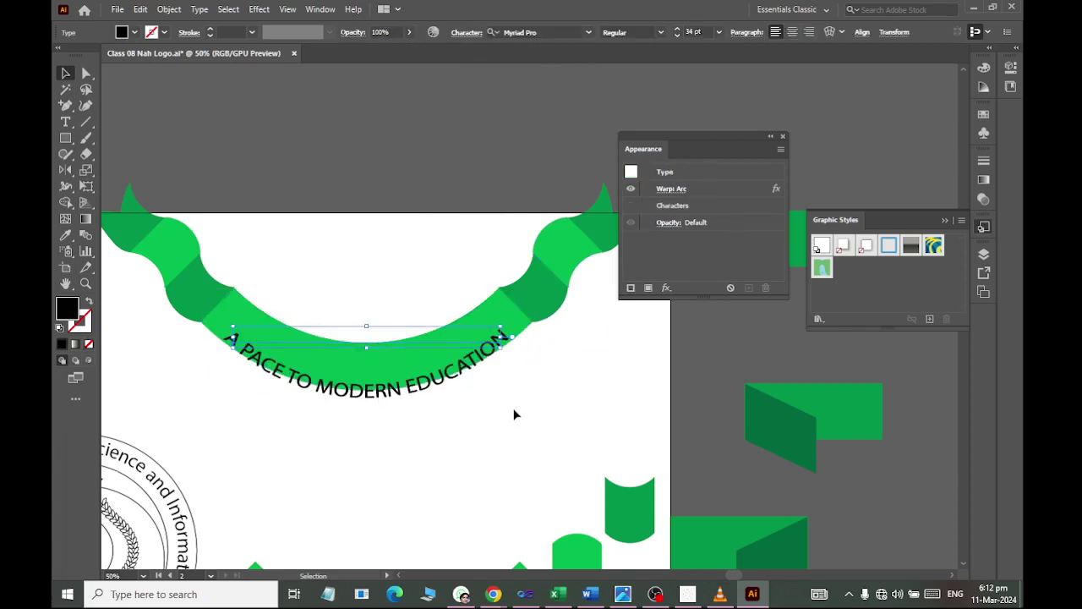
pyautogui.press('Up')
pyautogui.press('Up')
pyautogui.press('Up')
pyautogui.press('Up')
pyautogui.press('Up')
pyautogui.press('Up')
pyautogui.press('Up')
pyautogui.press('Up')
pyautogui.press('Up')
pyautogui.press('Up')
pyautogui.press('Up')
pyautogui.press('Up')
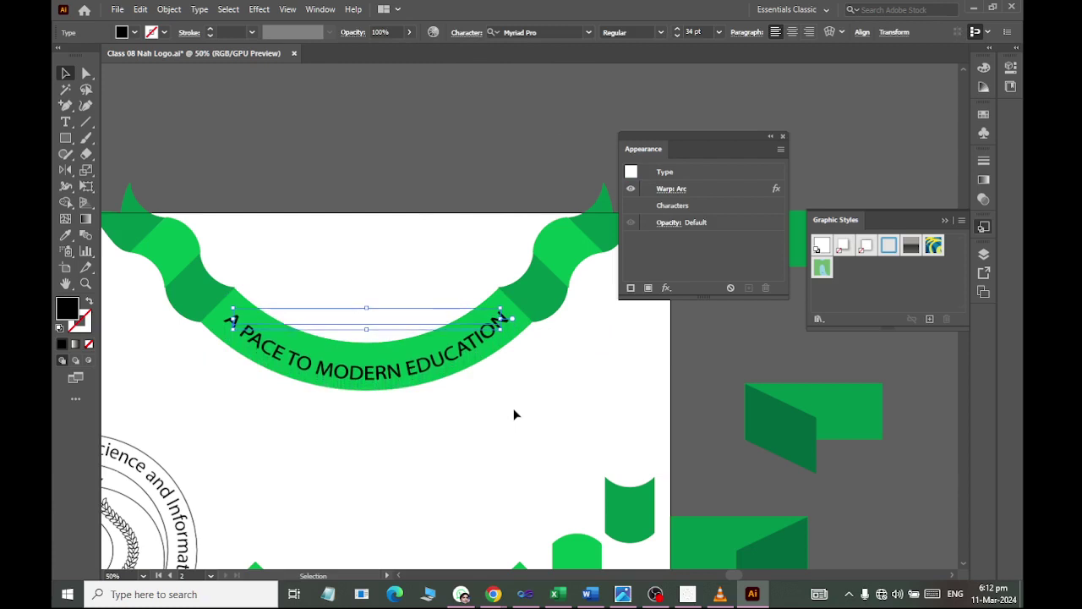
pyautogui.press('Up')
pyautogui.press('Up')
pyautogui.press('Up')
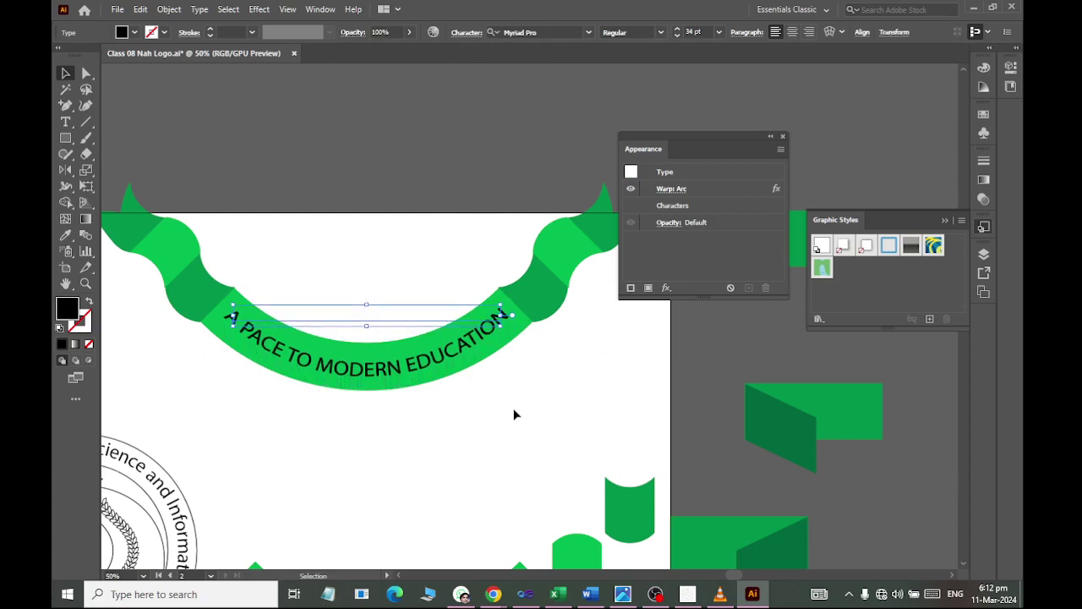
pyautogui.scroll(-2, 364, 335)
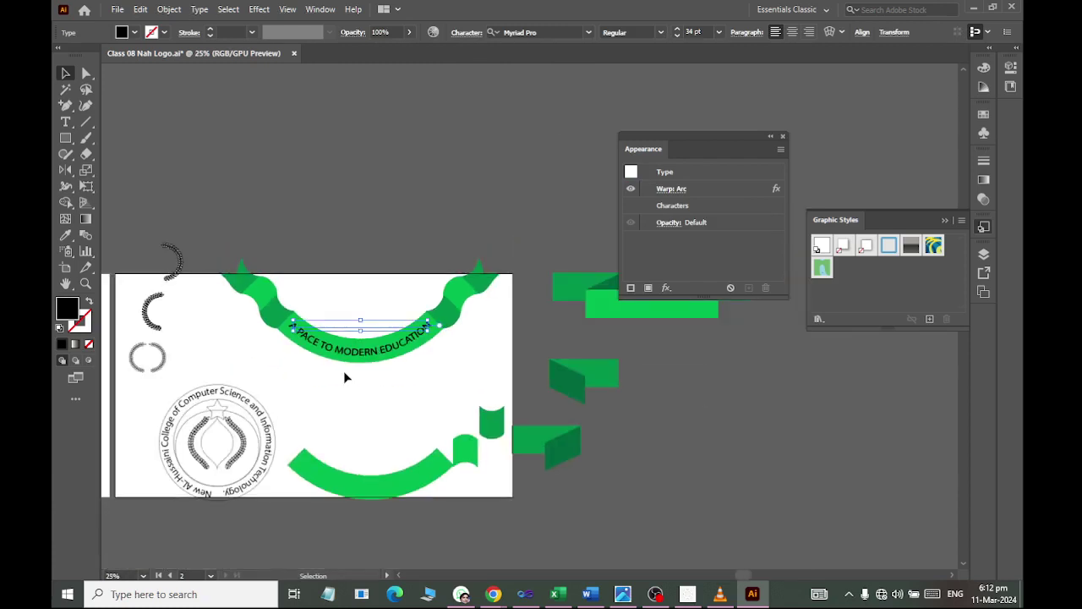
# Group the green ribbon and its arched slogan into one object
pyautogui.click(343, 372)
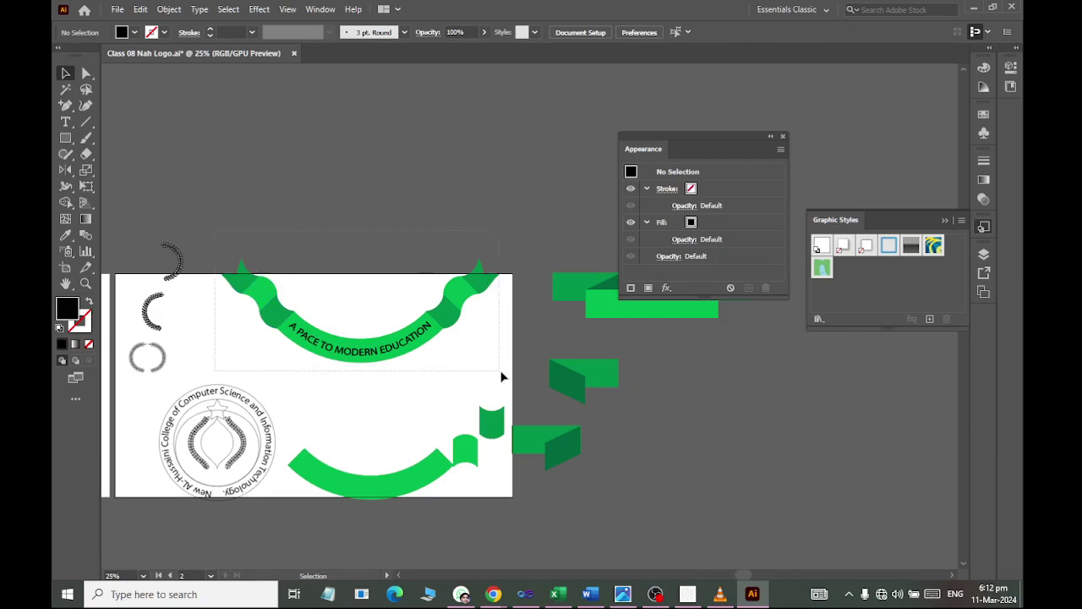
pyautogui.moveTo(502, 376); pyautogui.dragTo(504, 369)
pyautogui.rightClick(391, 340)
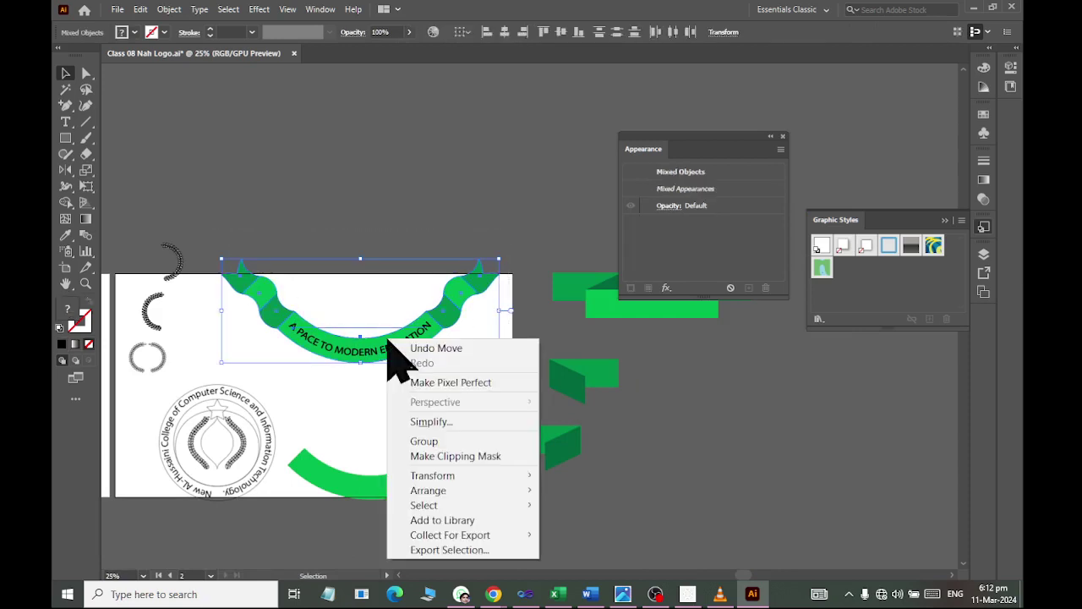
pyautogui.click(439, 442)
pyautogui.press('a')
pyautogui.click(343, 212)
pyautogui.hscroll(-3, 330, 243)
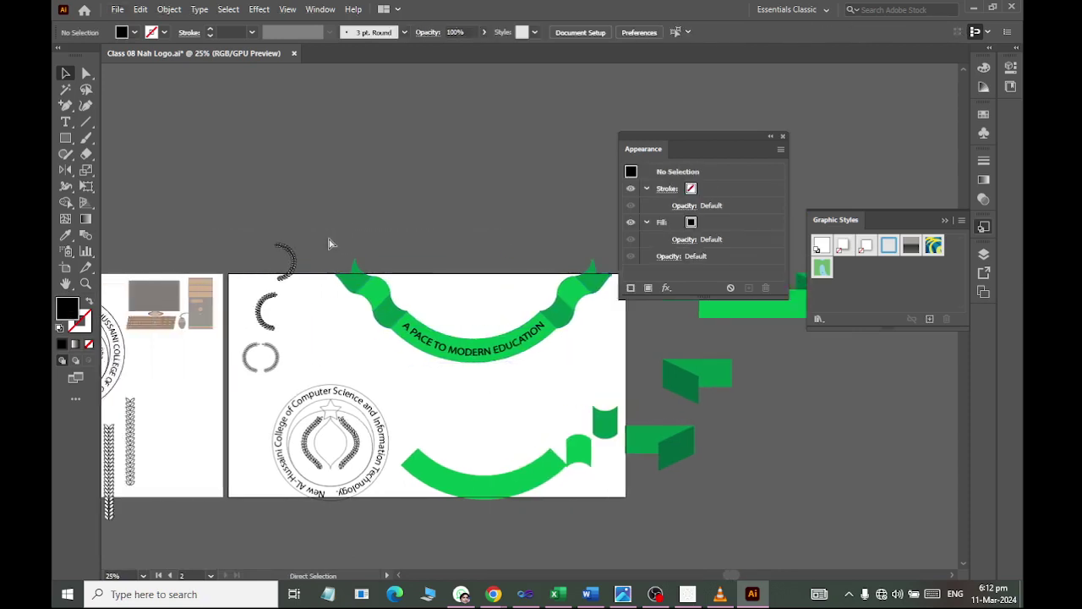
pyautogui.hscroll(-3, 329, 244)
pyautogui.scroll(-1, 331, 249)
pyautogui.hscroll(-2, 423, 287)
# Alt-drag a copy of the banner group toward the first seal
pyautogui.press('v')
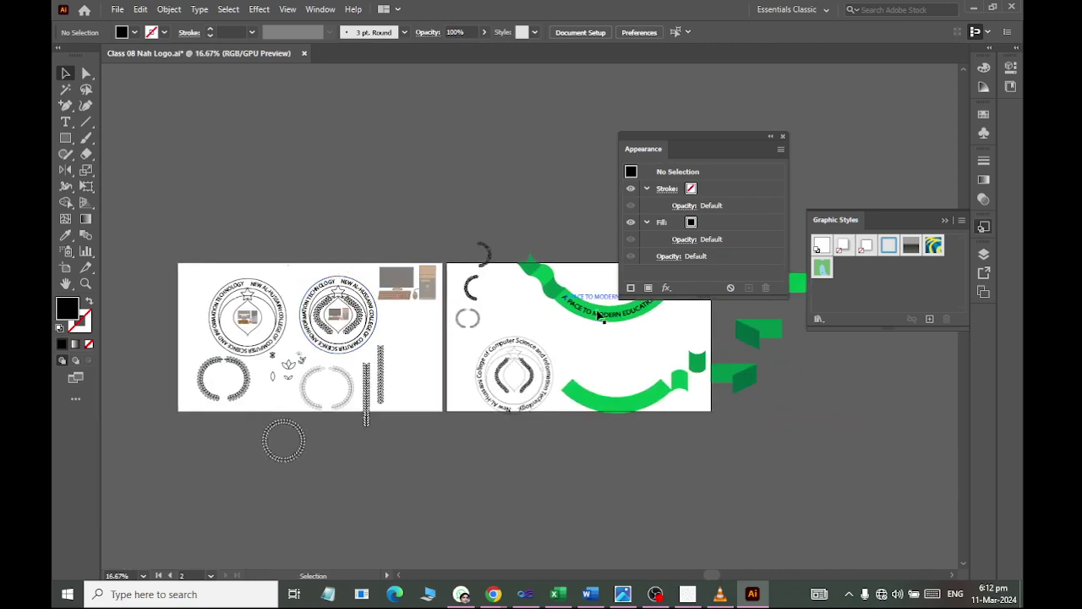
pyautogui.moveTo(601, 317)
pyautogui.mouseDown()
pyautogui.moveTo(276, 180)
pyautogui.moveTo(265, 162)
pyautogui.moveTo(281, 439)
pyautogui.mouseUp()
pyautogui.scroll(2, 265, 159)
pyautogui.scroll(2, 261, 234)
pyautogui.scroll(-5, 273, 221)
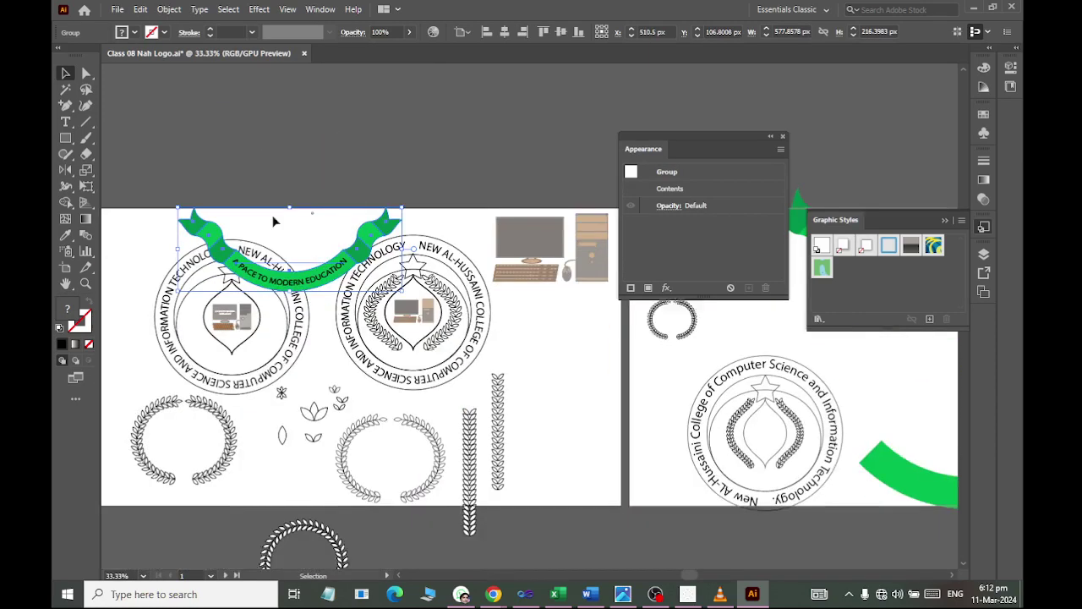
pyautogui.scroll(-1, 273, 221)
# Position the banner copy across the first seal's lower part and lower the bottom-left laurel wreath
pyautogui.moveTo(285, 272); pyautogui.dragTo(254, 387)
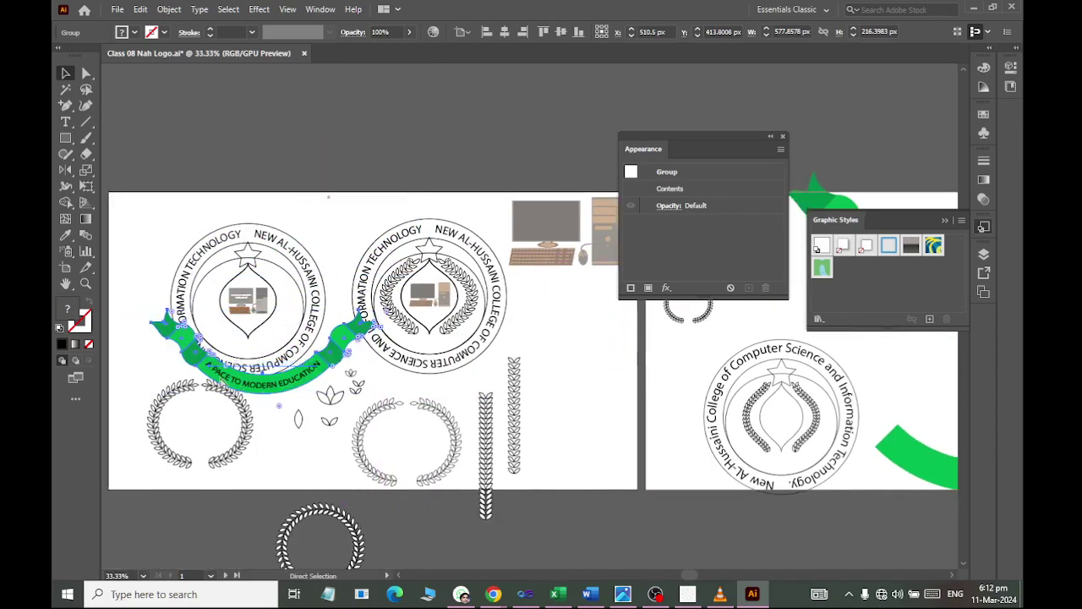
pyautogui.hscroll(-6, 359, 369)
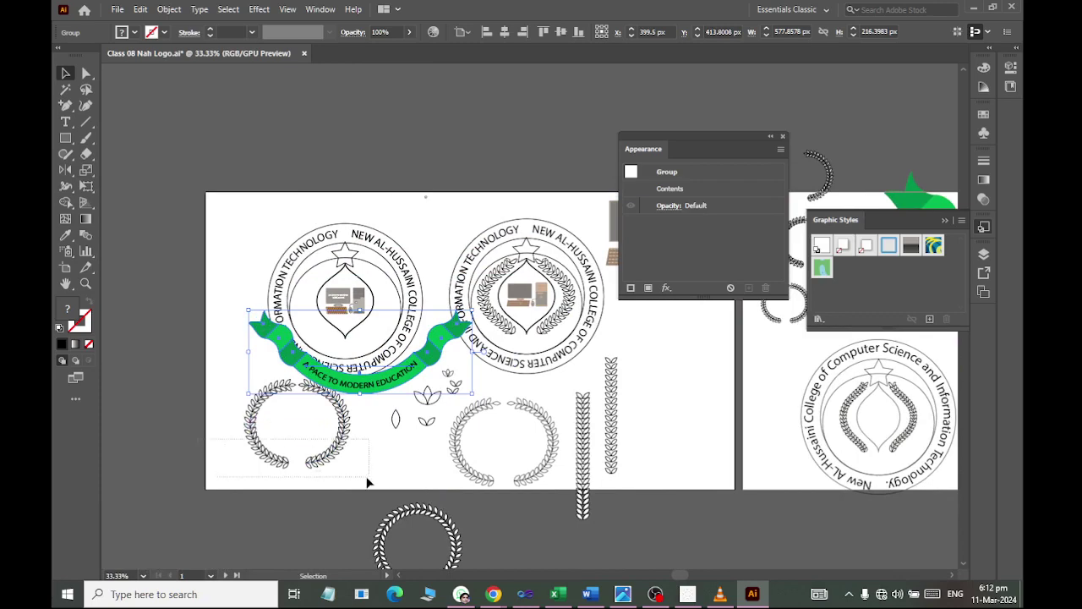
pyautogui.moveTo(331, 459); pyautogui.dragTo(338, 519)
pyautogui.scroll(1, 402, 394)
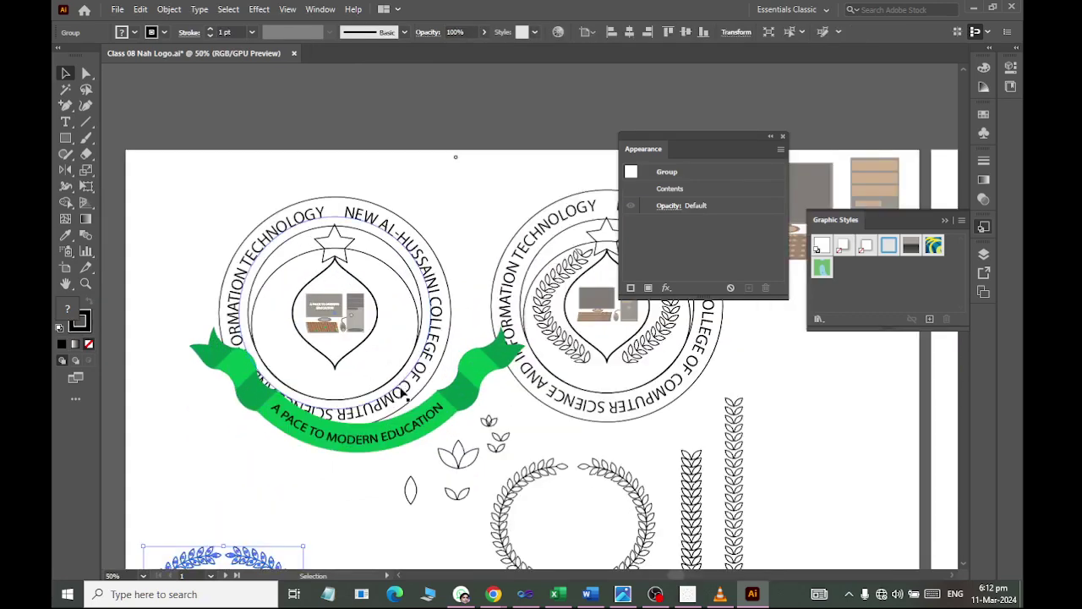
pyautogui.scroll(-3, 403, 393)
pyautogui.moveTo(409, 389); pyautogui.dragTo(364, 395)
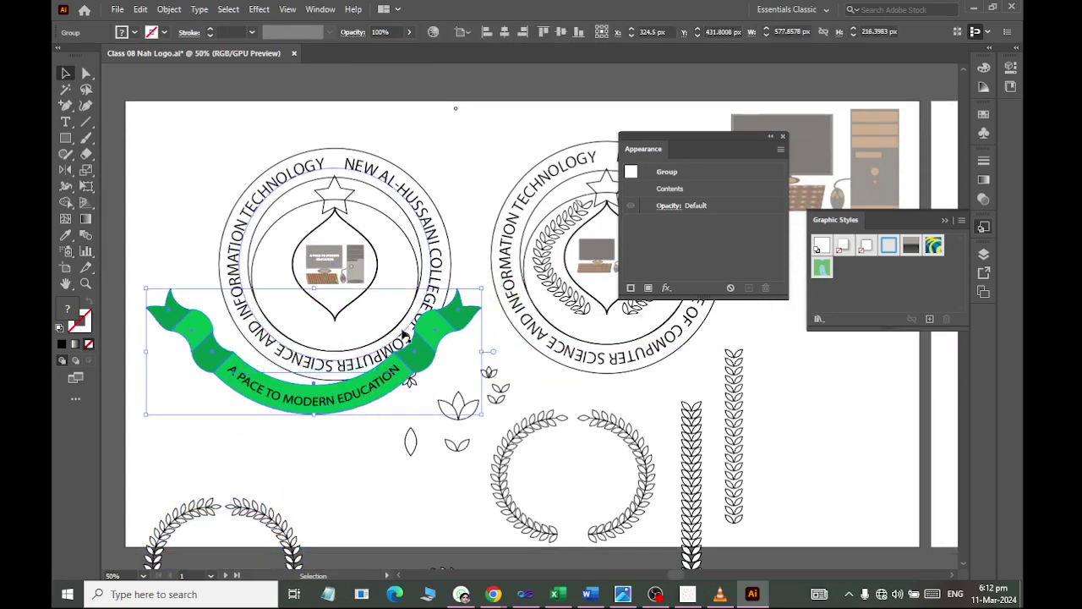
# Align the banner to the seal's outer circle, centred horizontally and aligned vertically
pyautogui.click(426, 195)
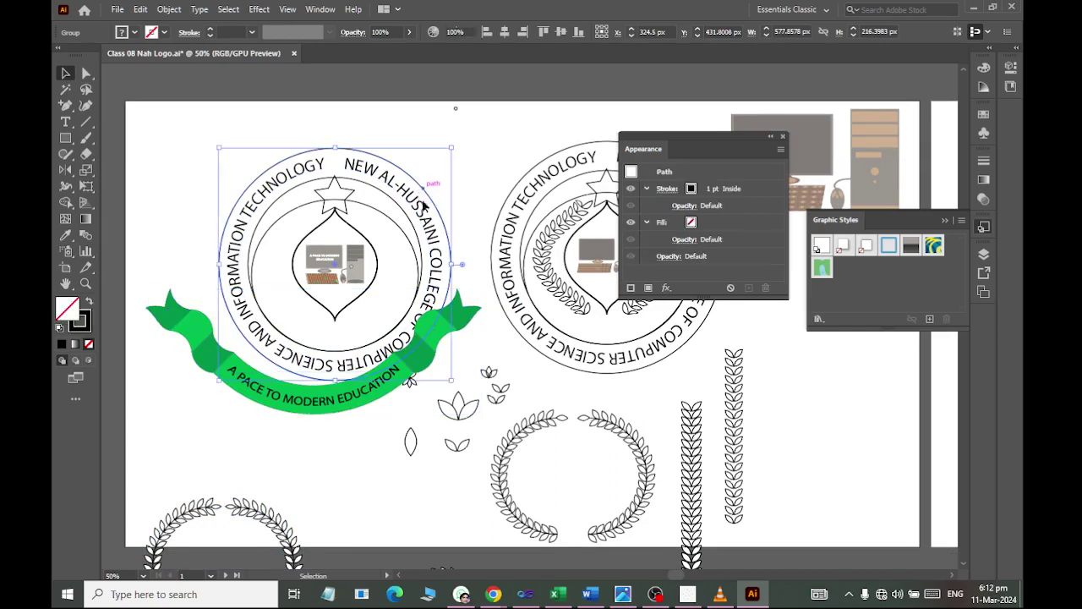
pyautogui.keyDown('shift'); pyautogui.click(272, 407); pyautogui.keyUp('shift')
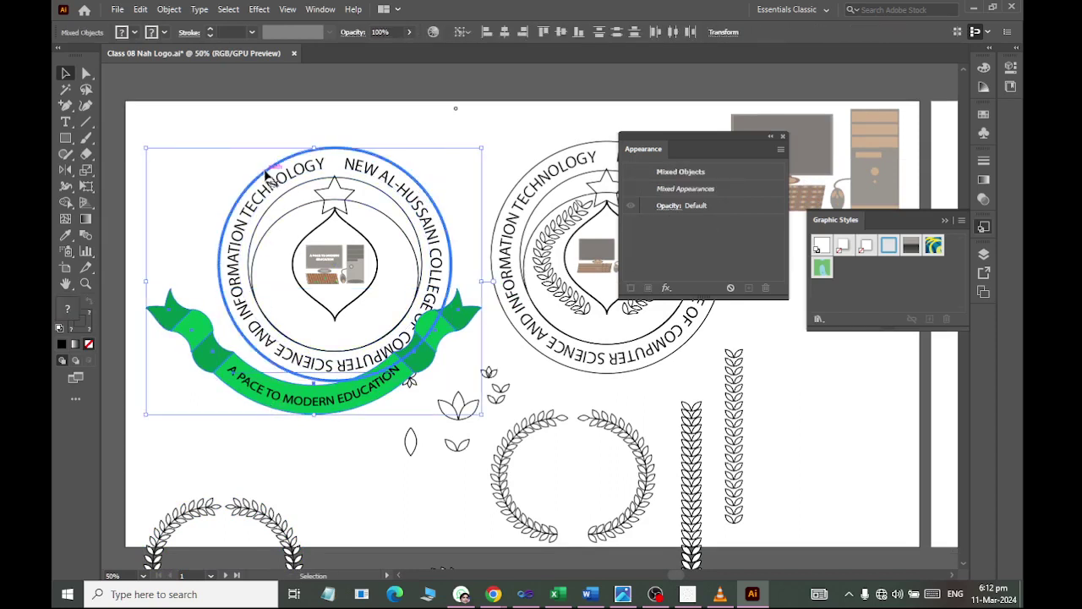
pyautogui.click(505, 32)
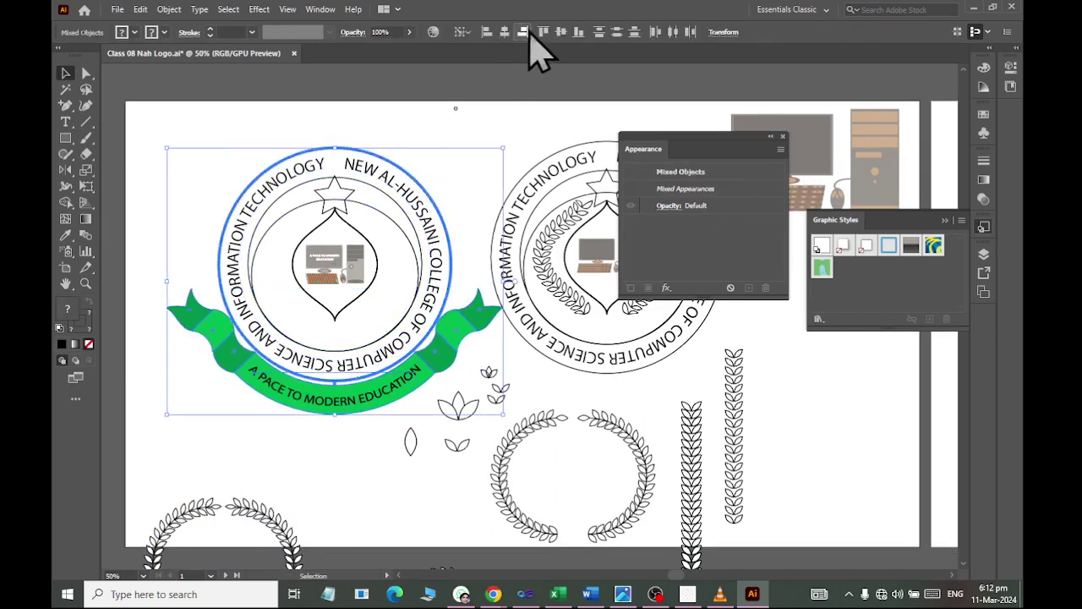
pyautogui.click(578, 33)
pyautogui.click(471, 81)
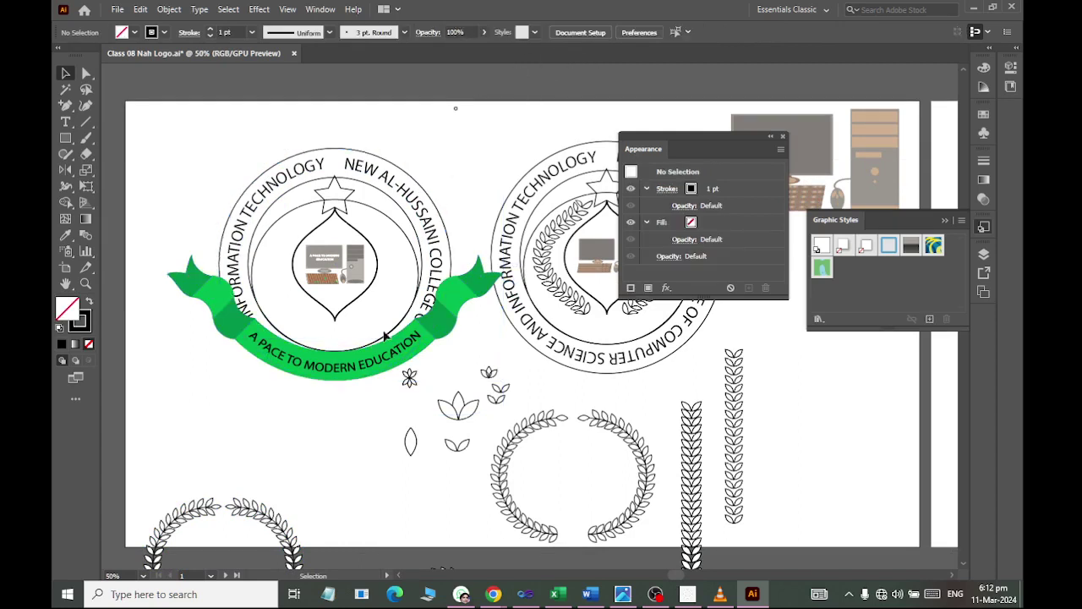
# Send the banner group to the back and nudge it down three steps
pyautogui.click(430, 340)
pyautogui.rightClick(429, 337)
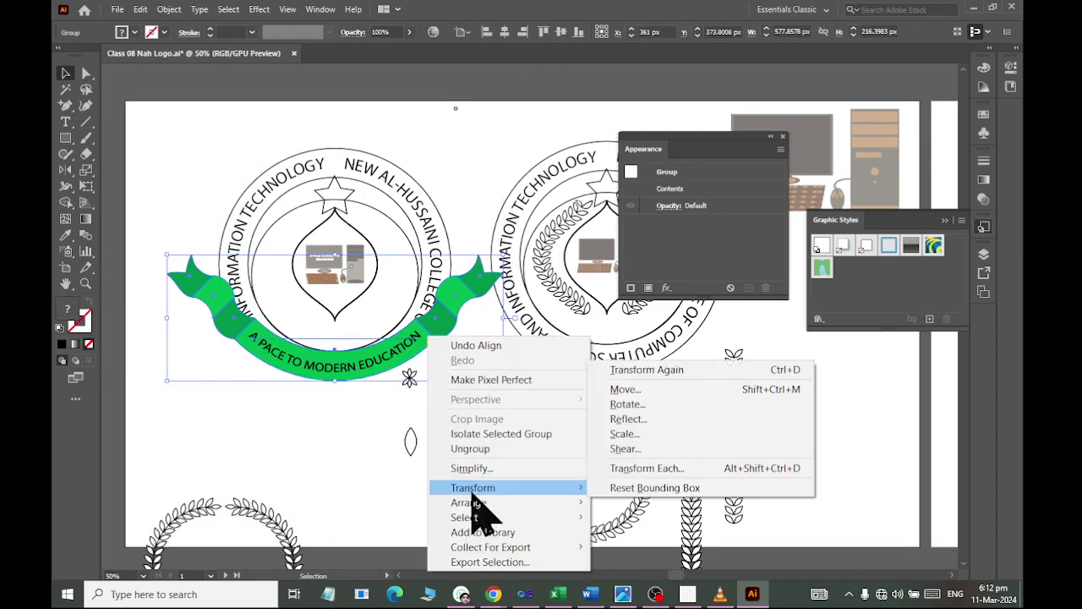
pyautogui.moveTo(466, 503)
pyautogui.click(646, 547)
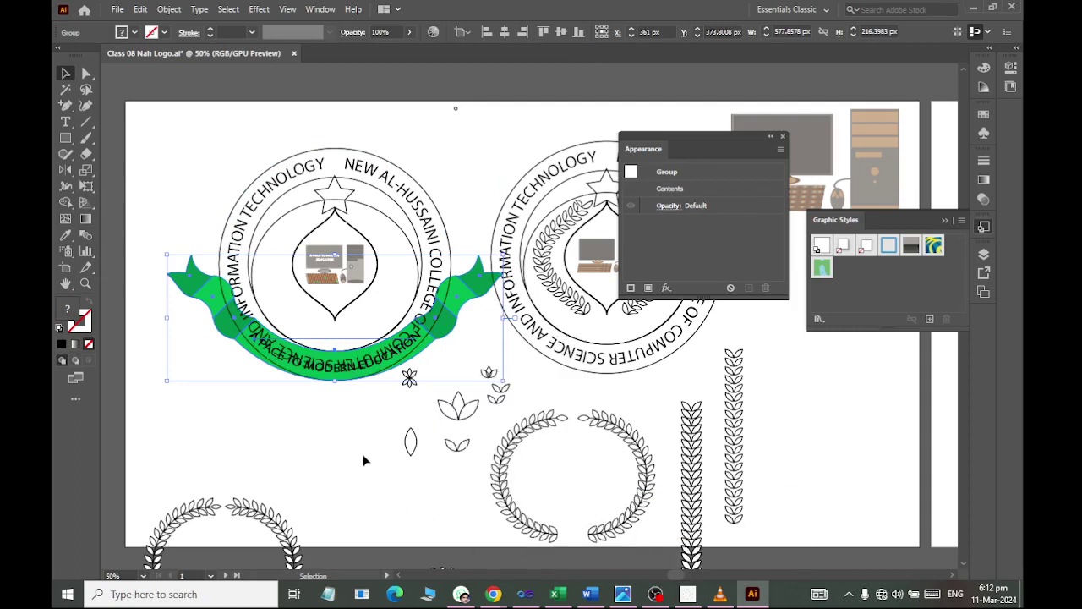
pyautogui.press('Down')
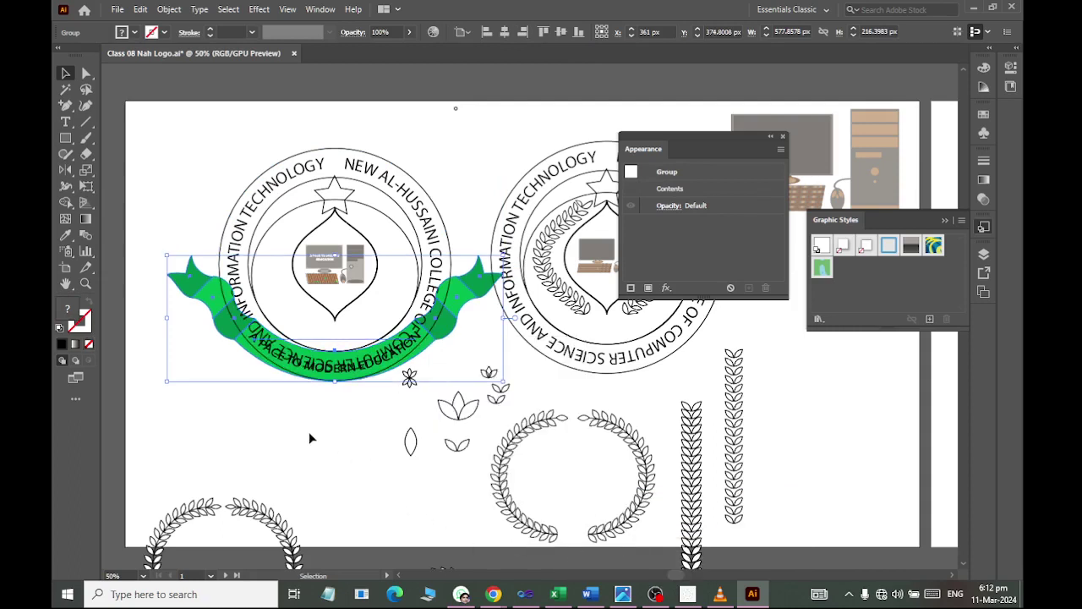
pyautogui.press('Down')
pyautogui.press('Down')
pyautogui.press('Down')
pyautogui.press('Down')
pyautogui.press('Down')
pyautogui.press('Down')
pyautogui.press('Down')
pyautogui.press('Down')
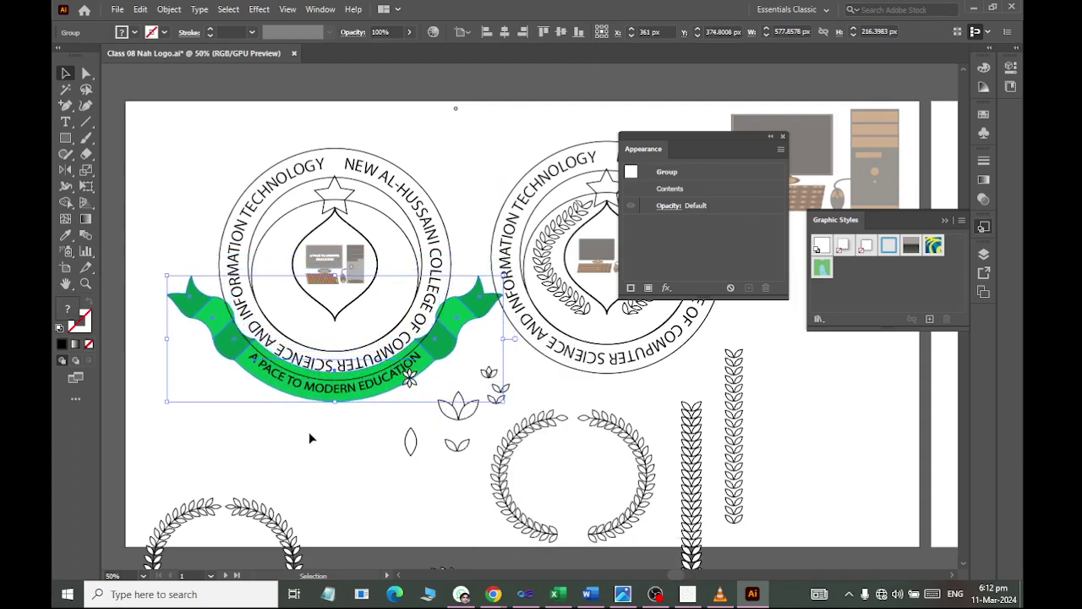
pyautogui.press('Down')
pyautogui.press('Down')
pyautogui.press('Down')
pyautogui.press('Down')
pyautogui.press('Down')
pyautogui.press('Down')
pyautogui.press('Down')
pyautogui.press('Down')
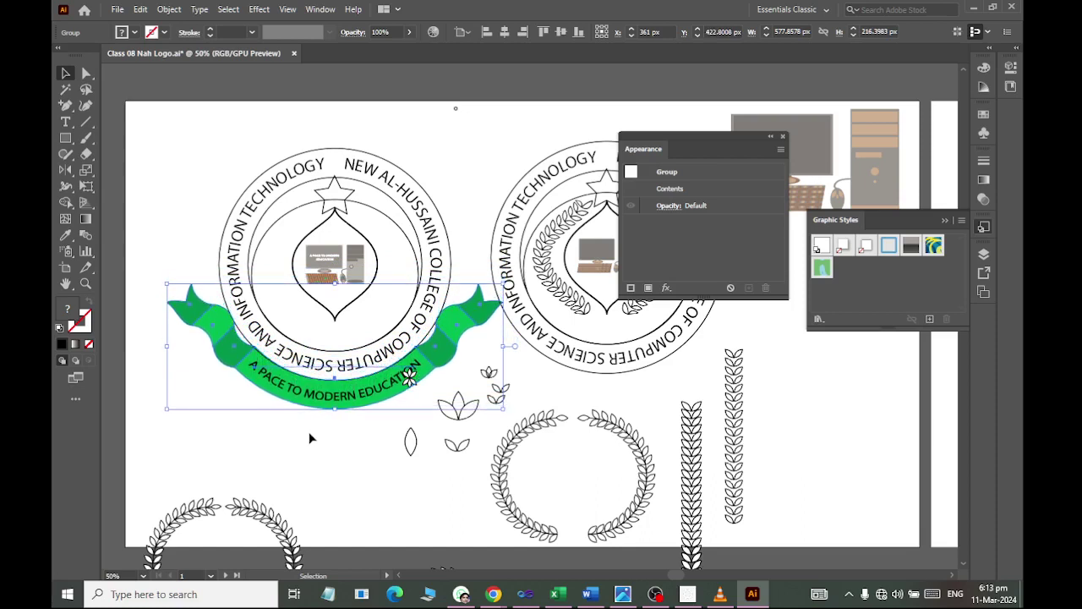
pyautogui.click(450, 126)
pyautogui.scroll(1, 307, 339)
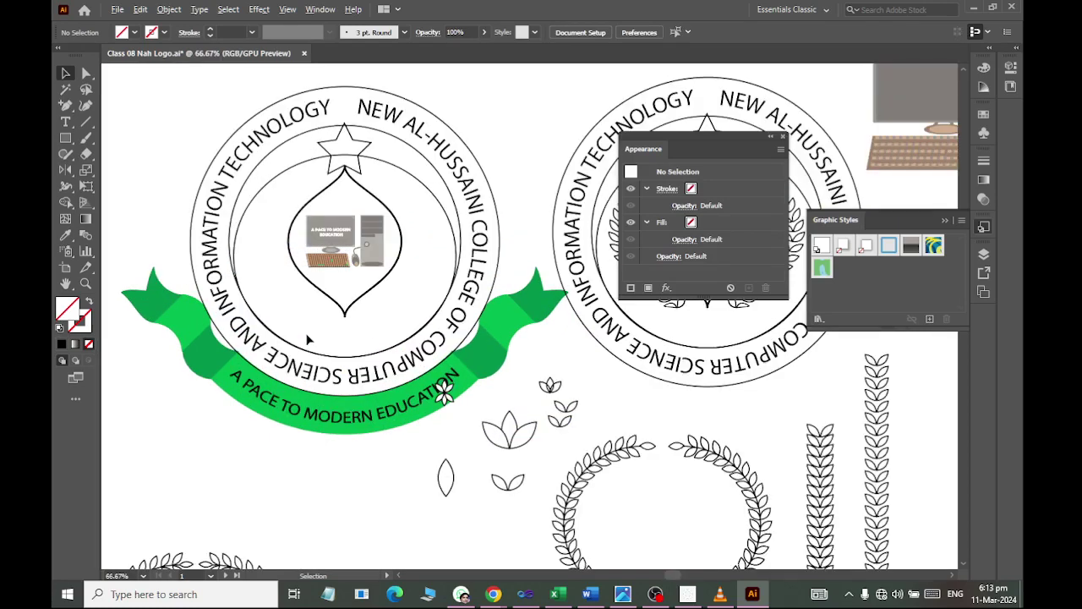